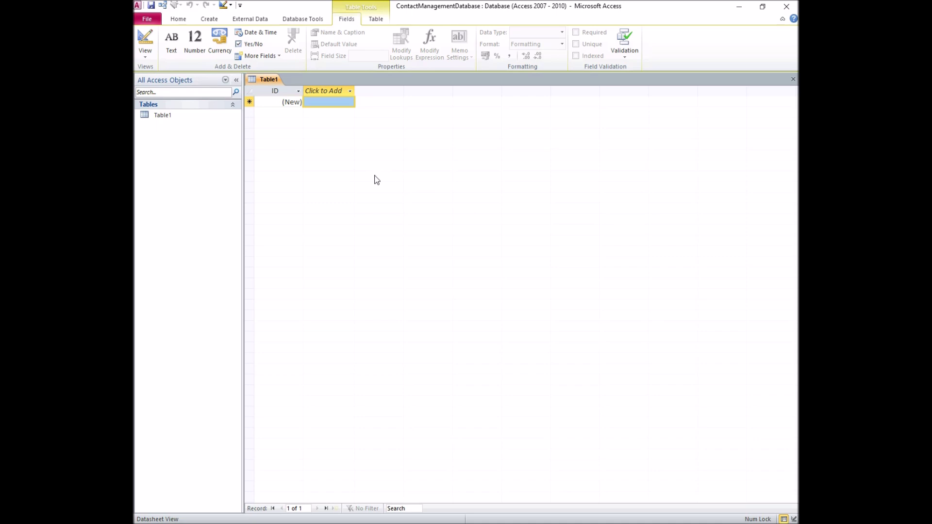
Save the new table as Contacts and switch it to Design view.
left_click(147, 44)
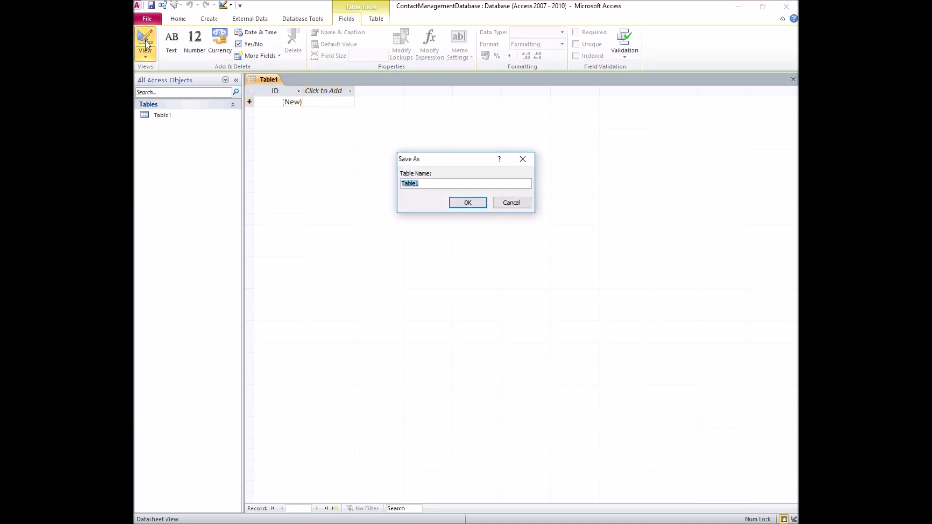
type("Contacts")
left_click(468, 203)
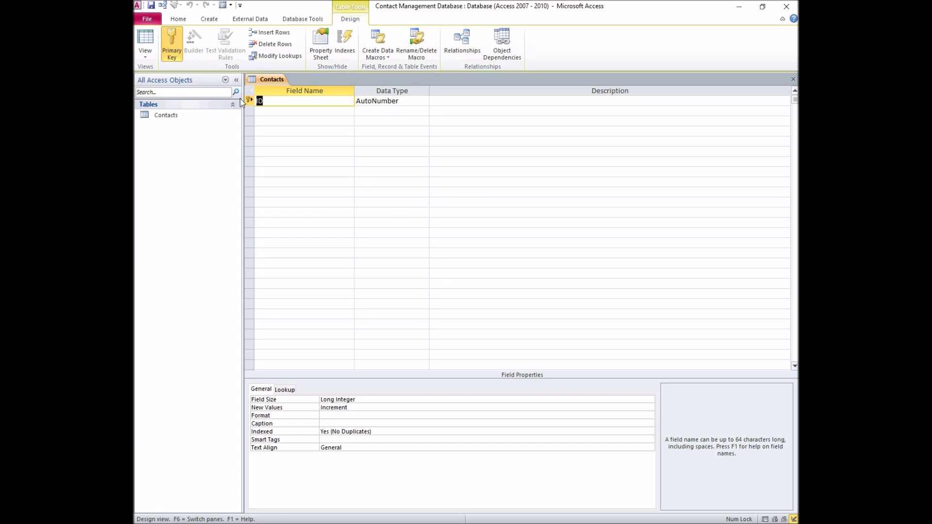
Rename the ID field ContactRef and add the fields FullName, Salutation, JobTitle, CompanyRef, Address and Postcode.
type("ContactRef")
key("Down")
type("FullName")
key("Down")
type("Salutation")
key("Down")
type("JobTitle")
key("Down")
type("CompanyRefAddress")
key("Down")
type("Postcode")
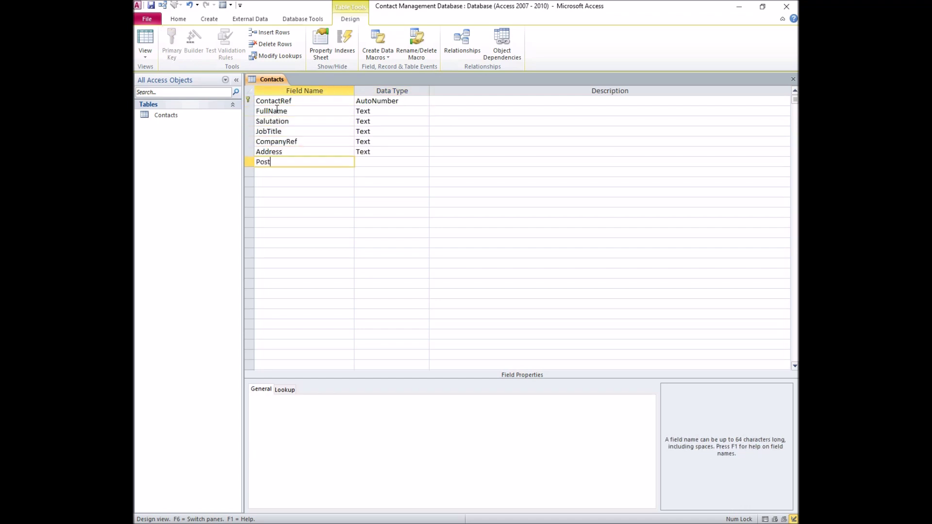
Add the fields ContactTypeCode, StatusCode, FilterCode, ContactNotes and DateAdded below Postcode.
key("Down")
type("ContactTypeCode")
key("Down")
type("StatusCode")
key("Down")
type("FilterCode")
key("Down")
type("ContactNotes")
key("Down")
type("DateAdded")
key("Down")
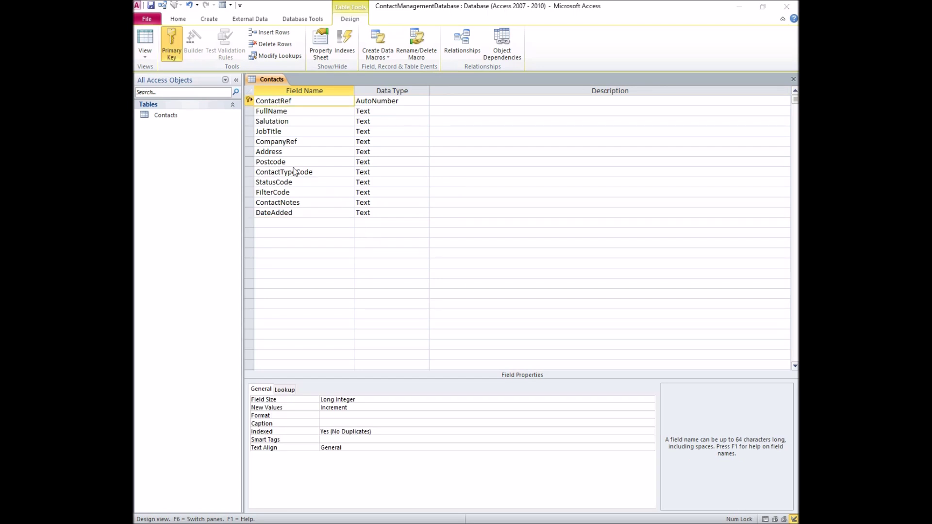
Make the Salutation field the primary key, and return the primary key to ContactRef.
left_click(251, 122)
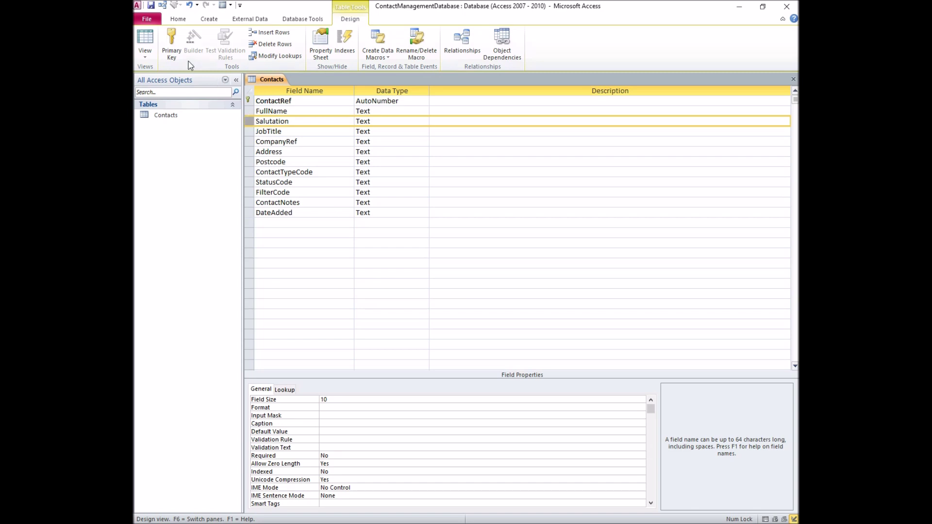
left_click(172, 46)
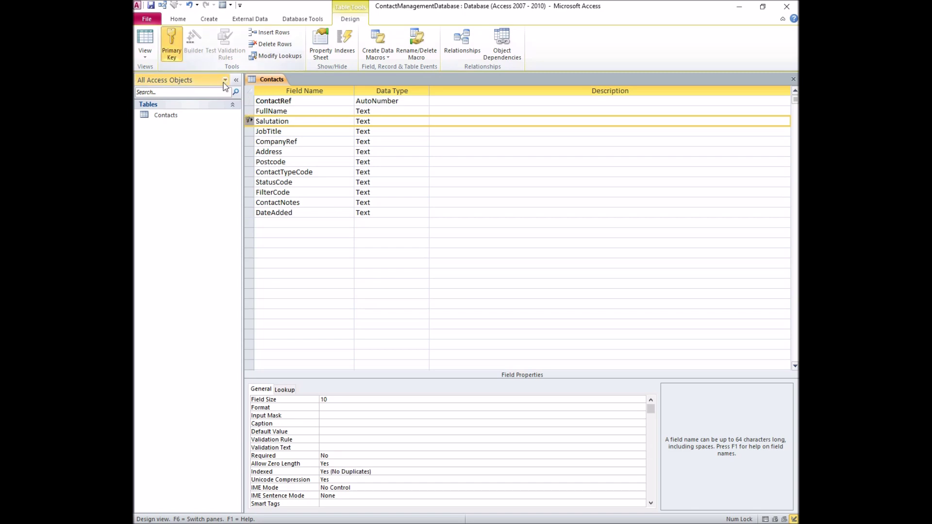
left_click(272, 101)
left_click(171, 52)
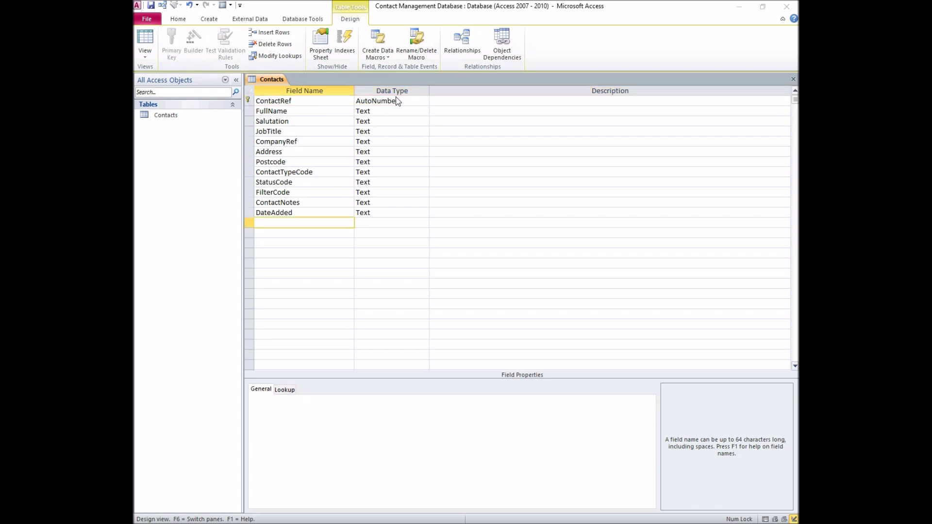
Set the data type of ContactRef to Text and that of DateAdded to Date/Time.
left_click(400, 103)
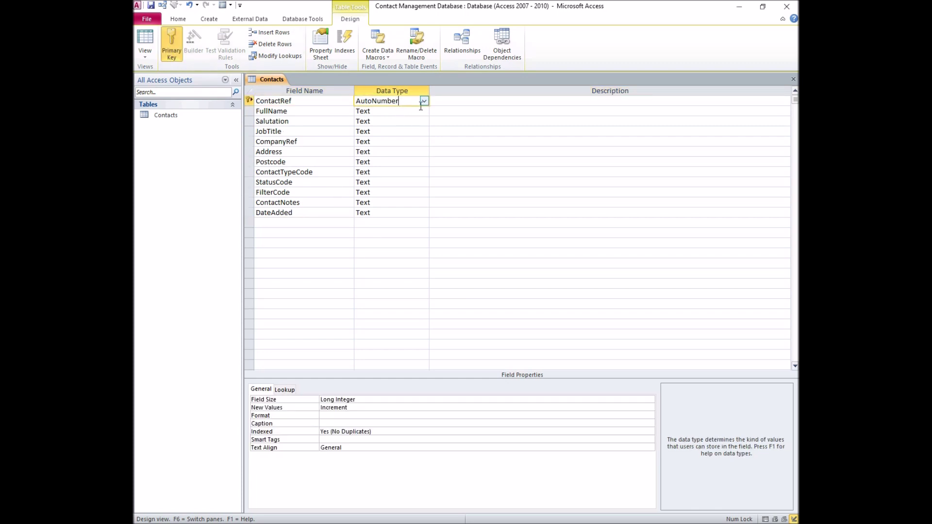
left_click(425, 101)
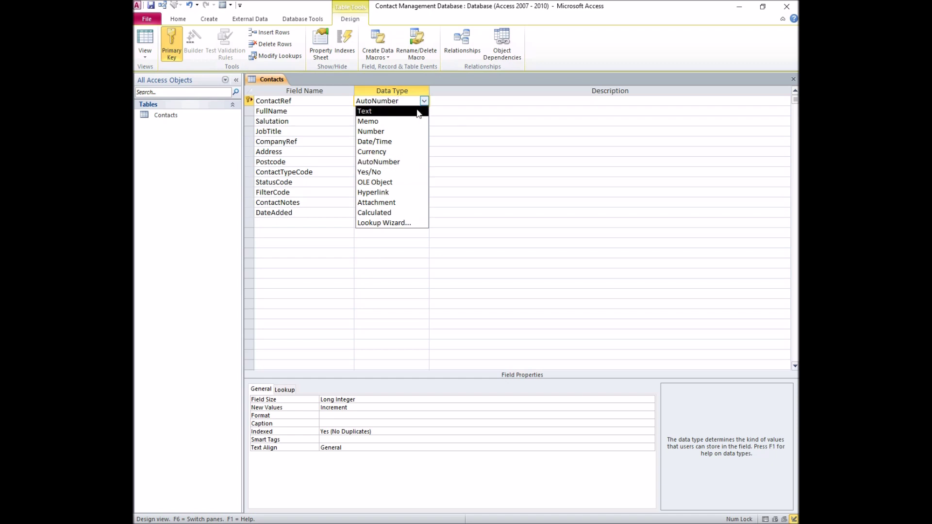
left_click(418, 111)
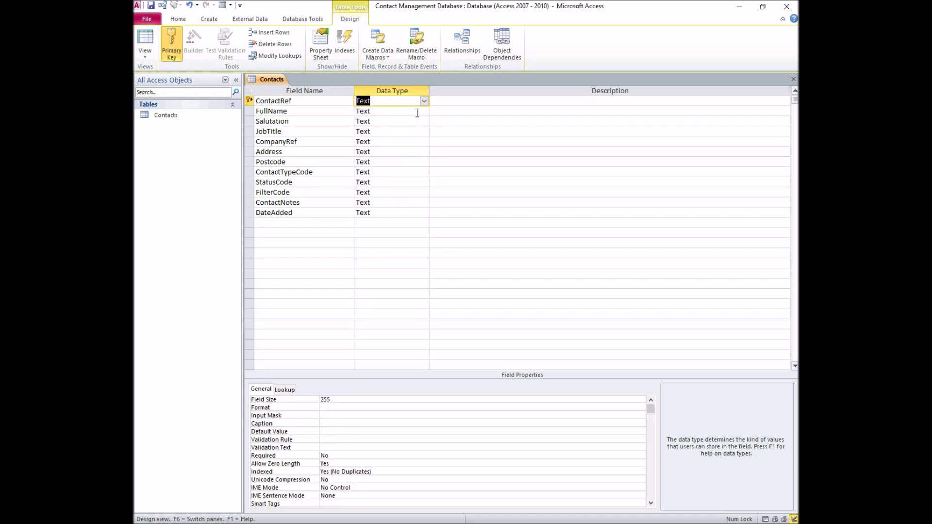
left_click(397, 213)
left_click(423, 213)
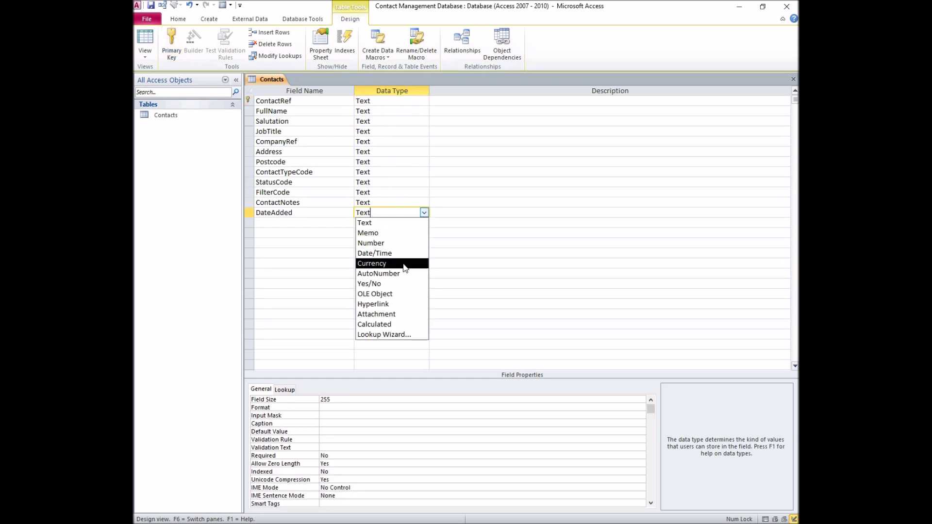
left_click(405, 258)
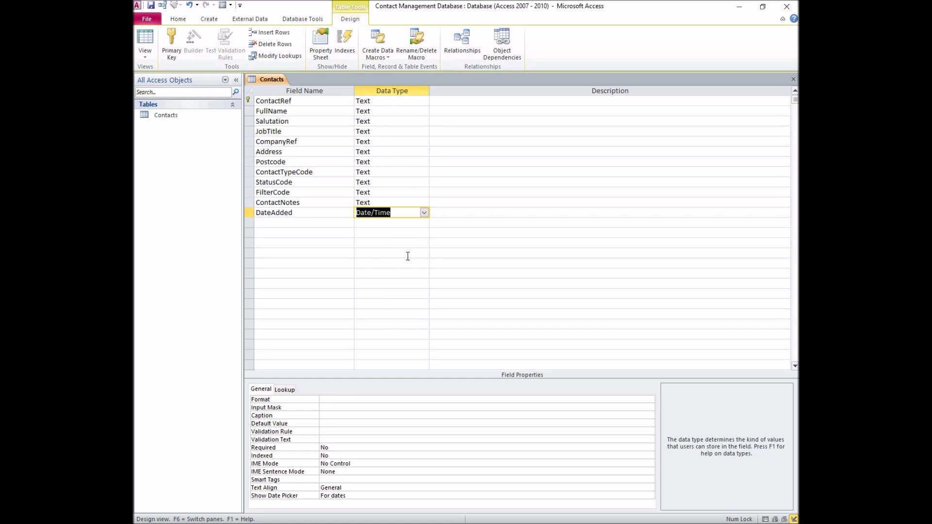
Describe ContactRef as "Unique Identifier made up of characters from the contact's surname, initials, and a number (optional). Max 8 characters".
left_click(476, 101)
type("Unique Identifier made up of characters from the contact's surname, initials")
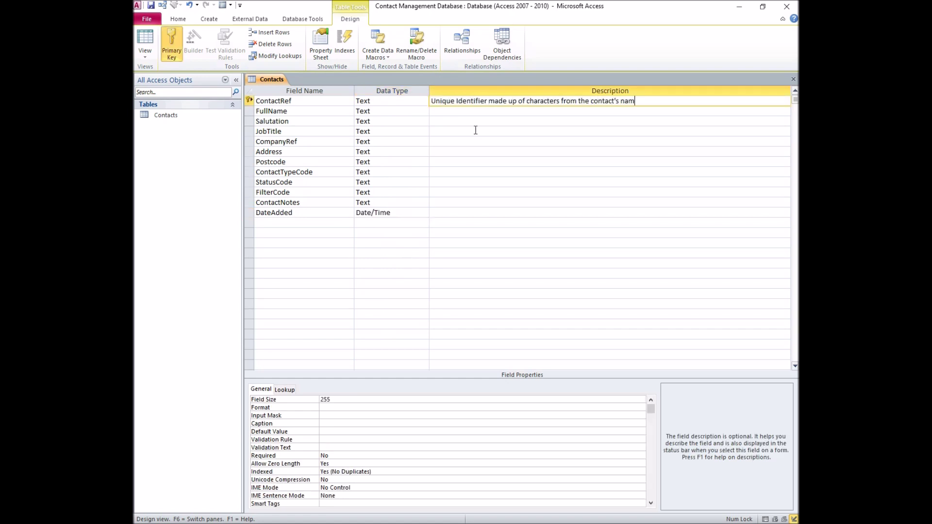
type(", and a number (optional). Max 8 characters")
Describe FullName as "The full name of the contact as it would appear on an envelope".
left_click(468, 111)
type("The ful")
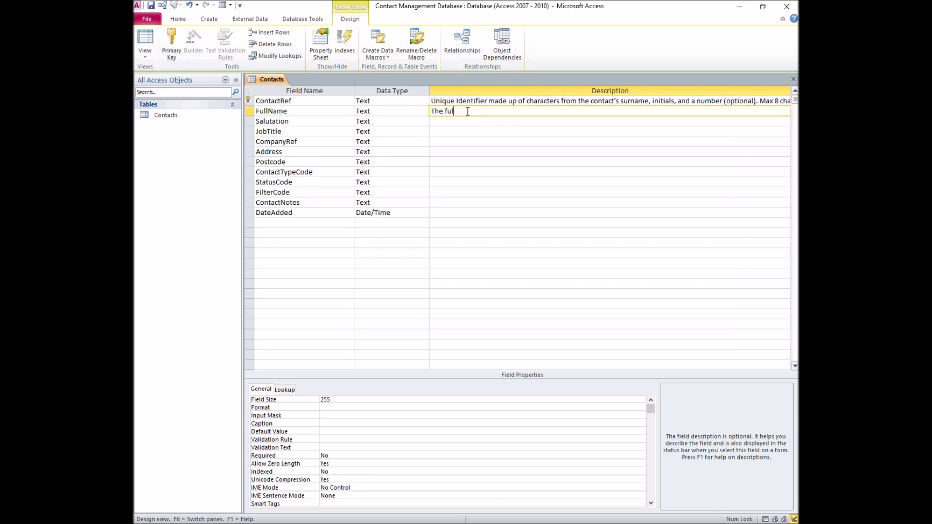
type("l name of the contact as it would appear on an envelope")
Describe Salutation as "The name of the contact to appear after "dear" in correspondence".
key("Down")
type("The name of the contact to appear after \"deat")
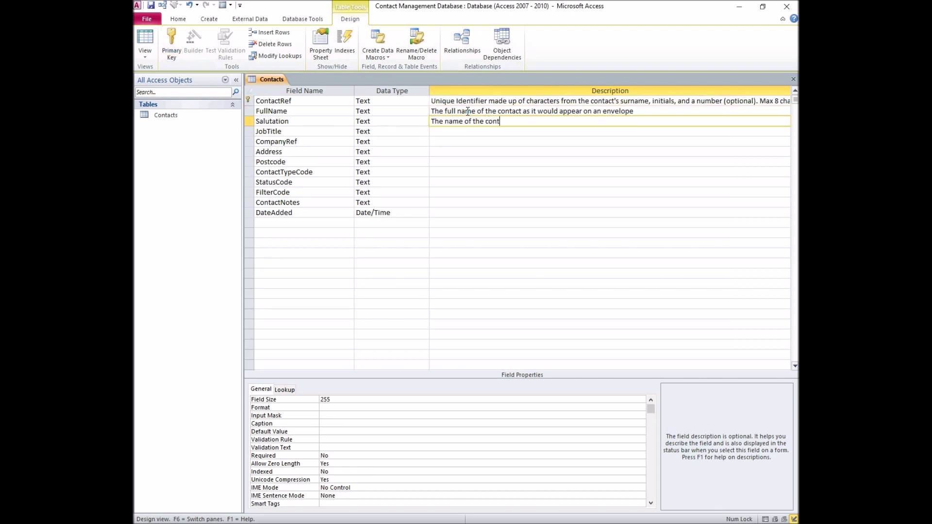
key("BackSpace")
type("r\" in correspondence")
Describe JobTitle as "The contact's job title" and CompanyRef as "The company for this contact, if any".
key("Down")
type("The contact's job title")
key("Down")
type("The company for this contact, if any")
Describe Address as "The contact's postal address" and Postcode as "The contact's postal code".
key("Down")
type("The contact's postal address")
key("Down")
type("The contact's postal code")
key("Return")
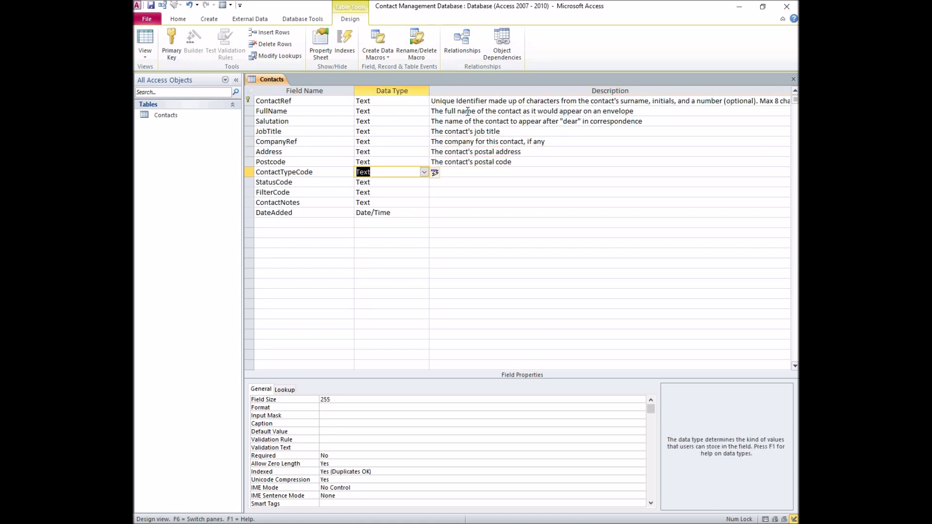
Describe ContactTypeCode as "The type of contact", StatusCode as "The current status of the contact" and FilterCode as "Used for creating custom filters".
key("Return")
key("Return")
type("The type of contact")
key("Down")
type("The current status of the contact")
key("Down")
type("Used for creating custom filters")
Describe ContactNotes as "Any further information about the contact" and DateAdded as "The date the contact was added (automatic)".
key("Down")
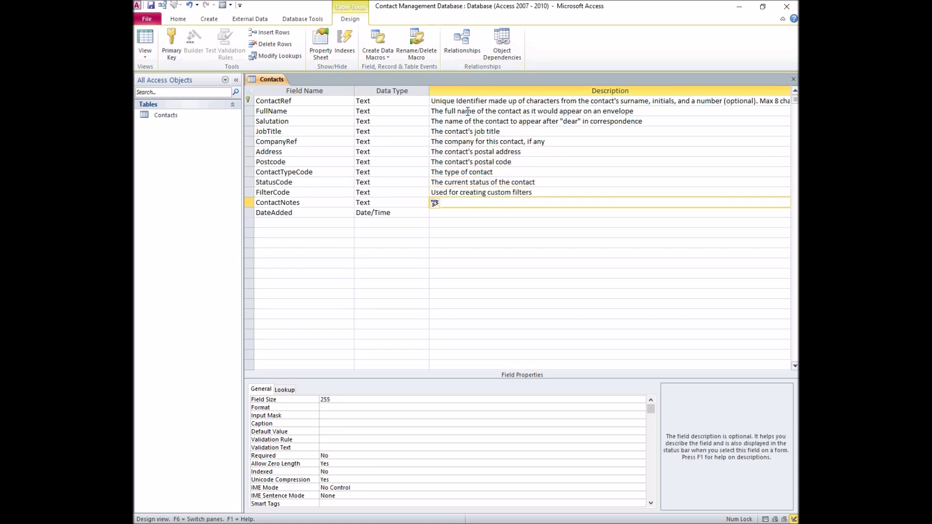
type("Any further information about the contact")
key("Down")
type("The date the contact was added (automatic)")
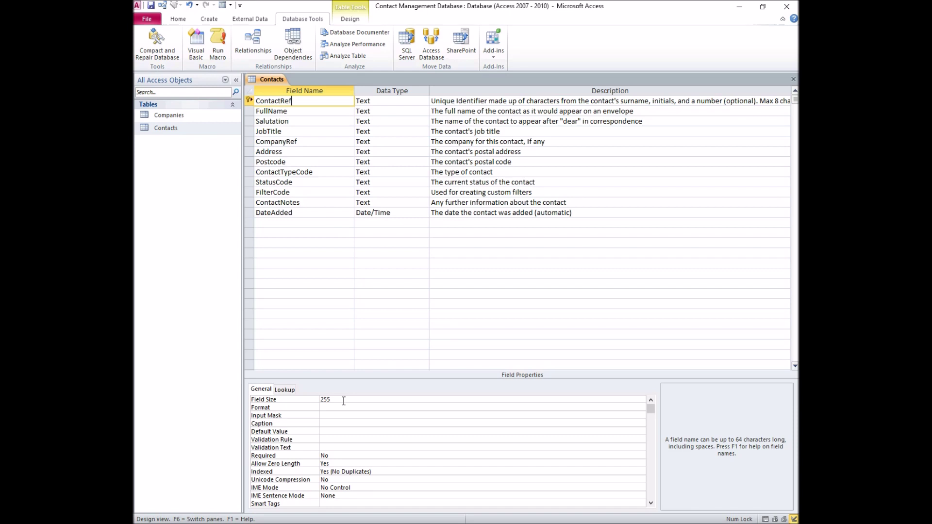
Set the Postcode field's size to 8 and its format to > for uppercase.
left_click(337, 164)
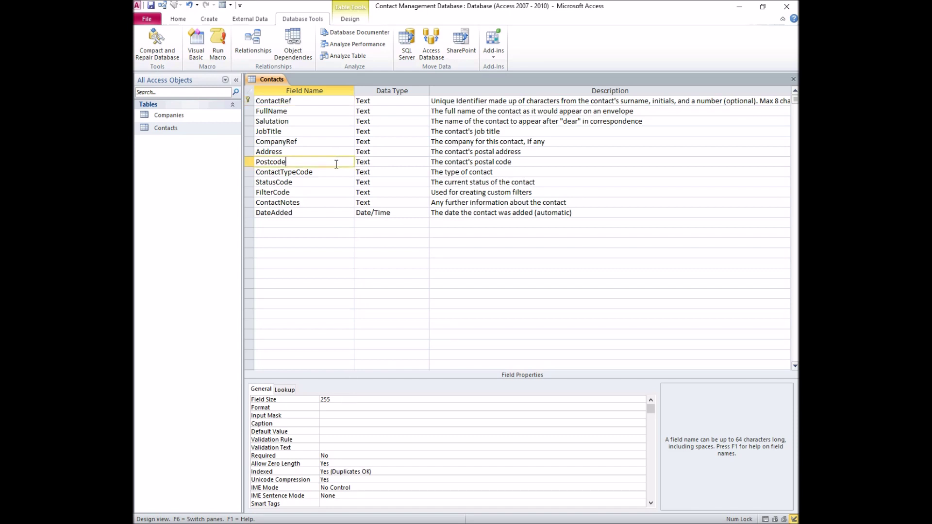
double_click(324, 399)
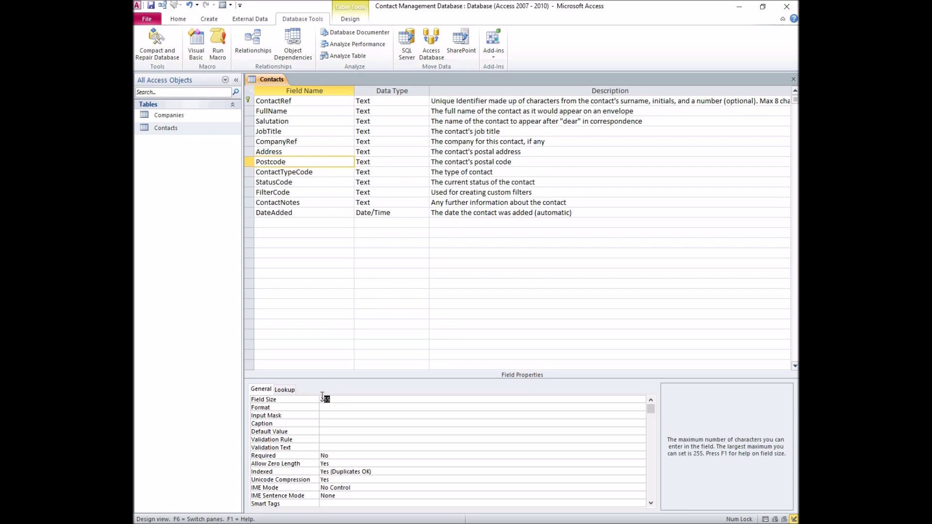
type("8")
left_click(354, 408)
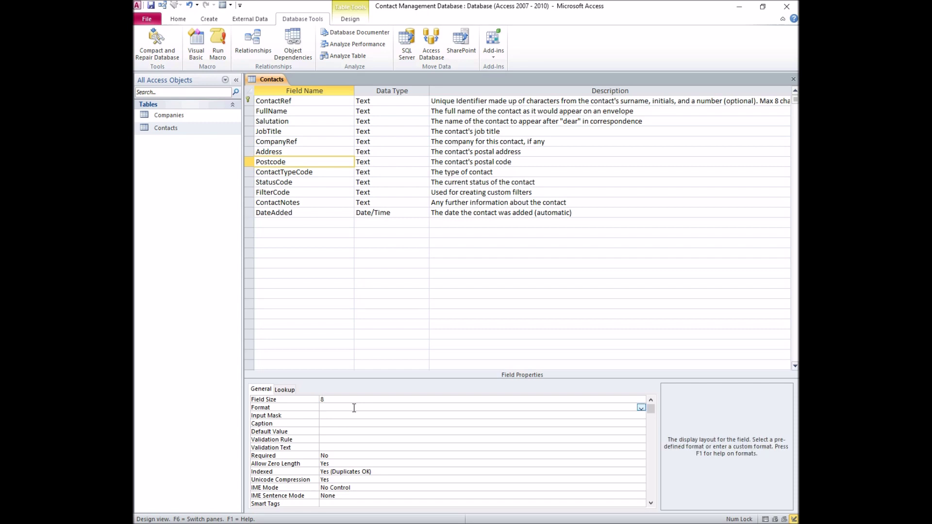
type(">")
Set the format of the ContactRef field to > for uppercase.
left_click(341, 102)
left_click(337, 408)
type(">")
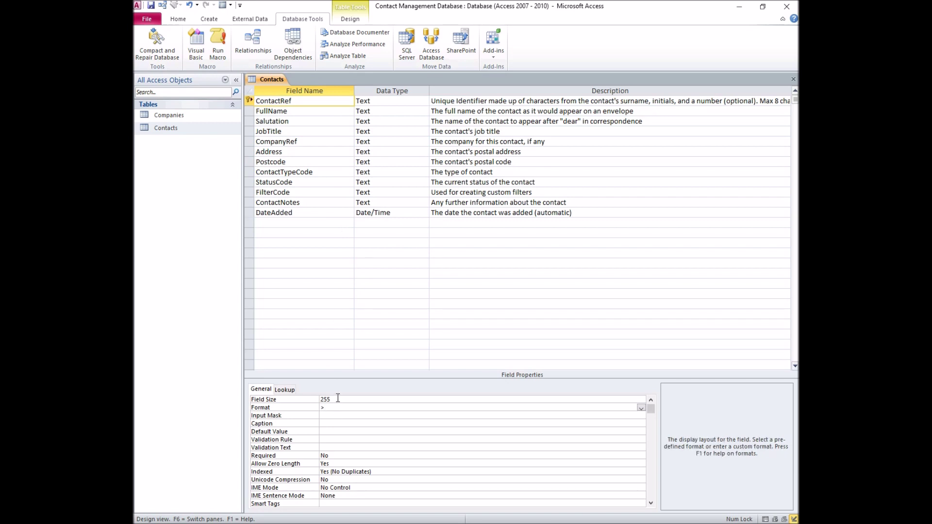
left_click(341, 401)
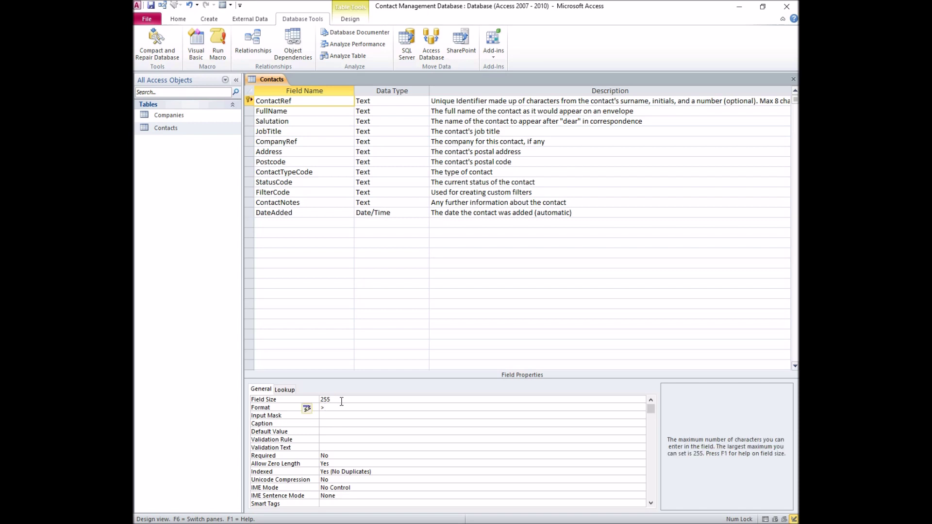
key("F4")
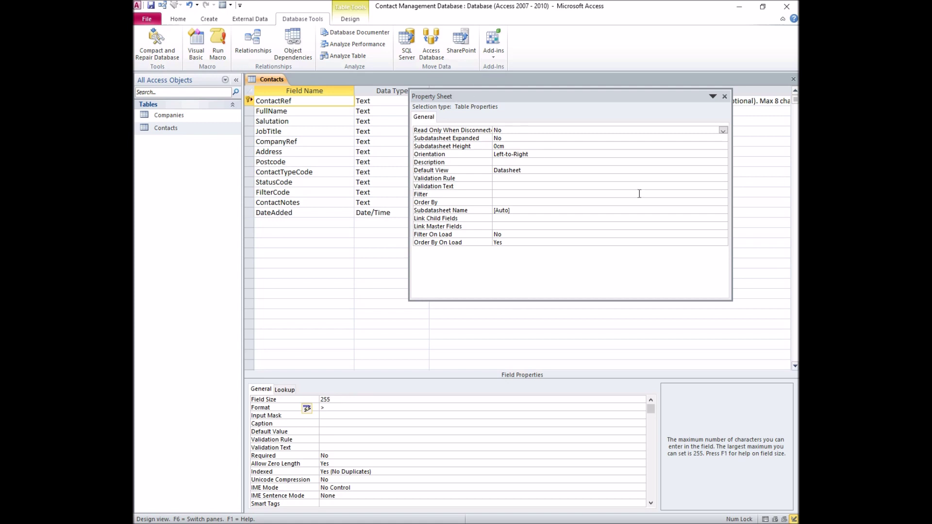
left_click(725, 97)
left_click(403, 399)
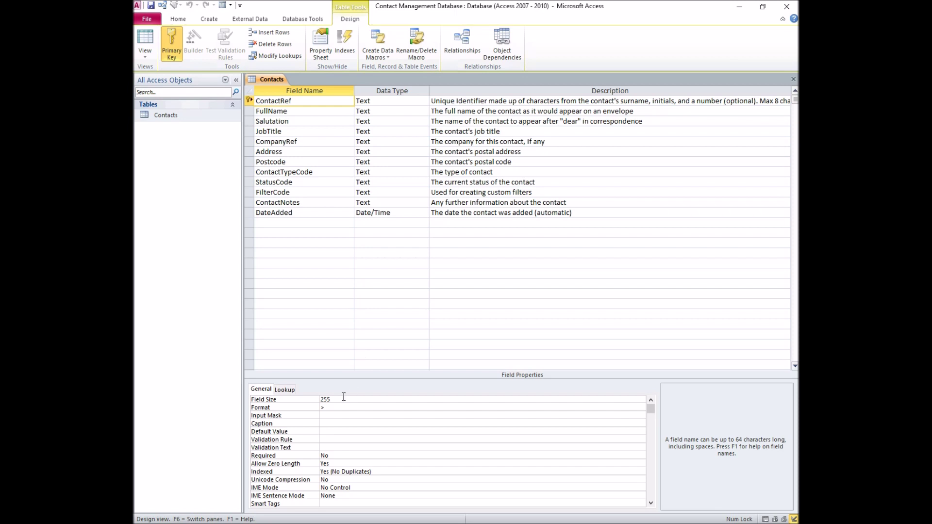
Set the field size of the ContactRef field to 10.
left_click(341, 397)
left_click(320, 400)
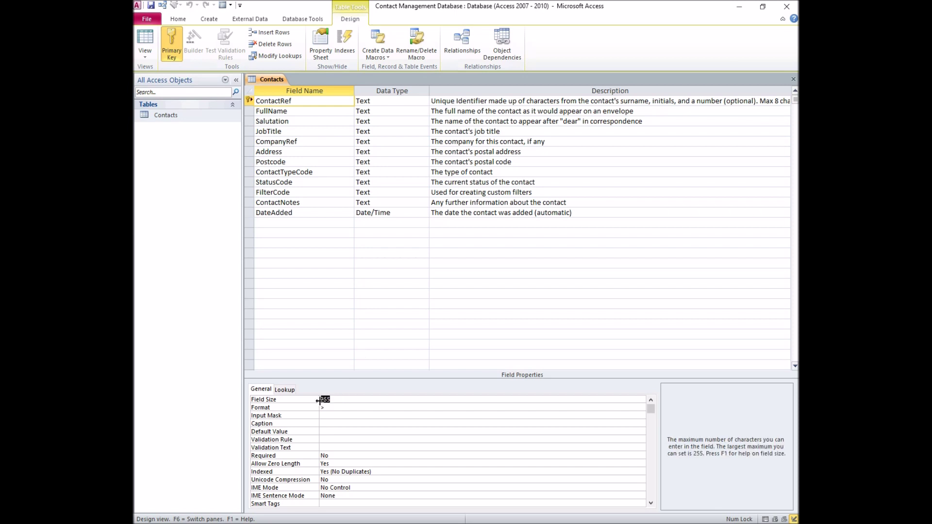
type("10")
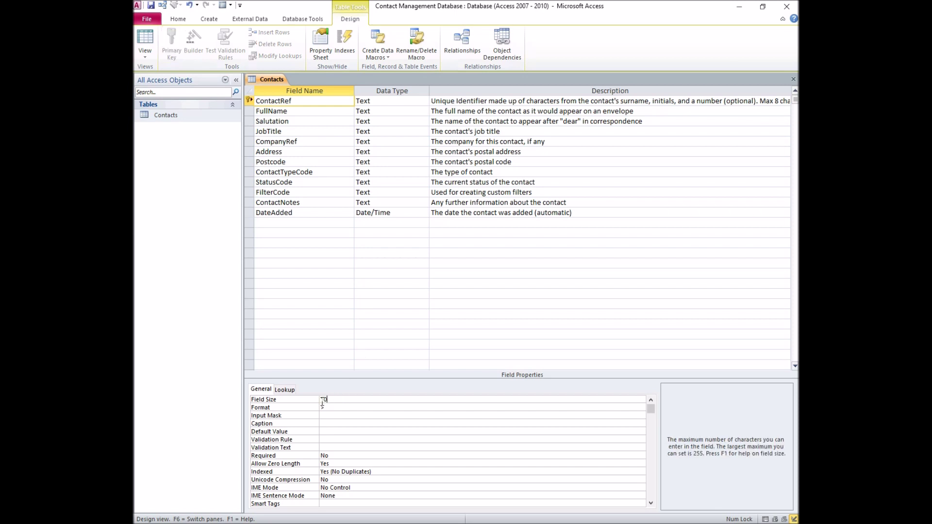
Set the field size of FullName to 30 and that of Salutation to 10.
left_click(320, 111)
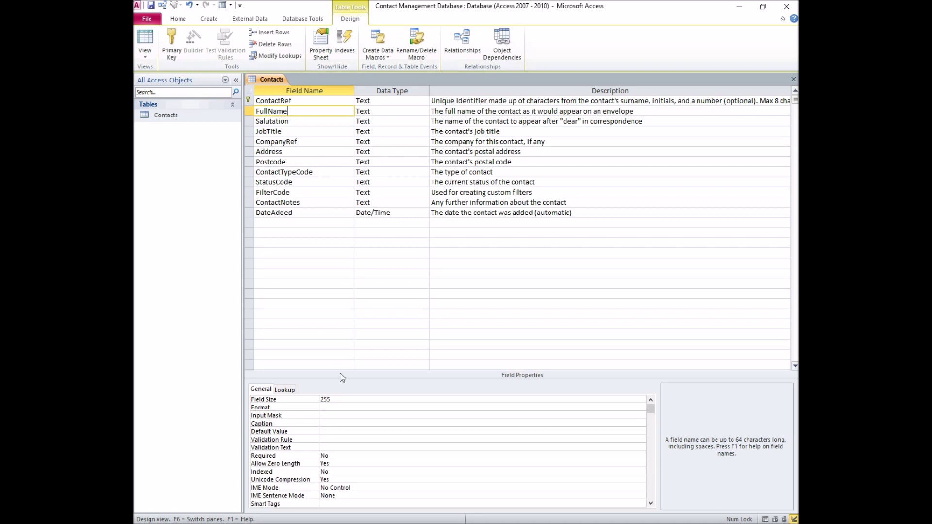
left_click(343, 399)
type("30")
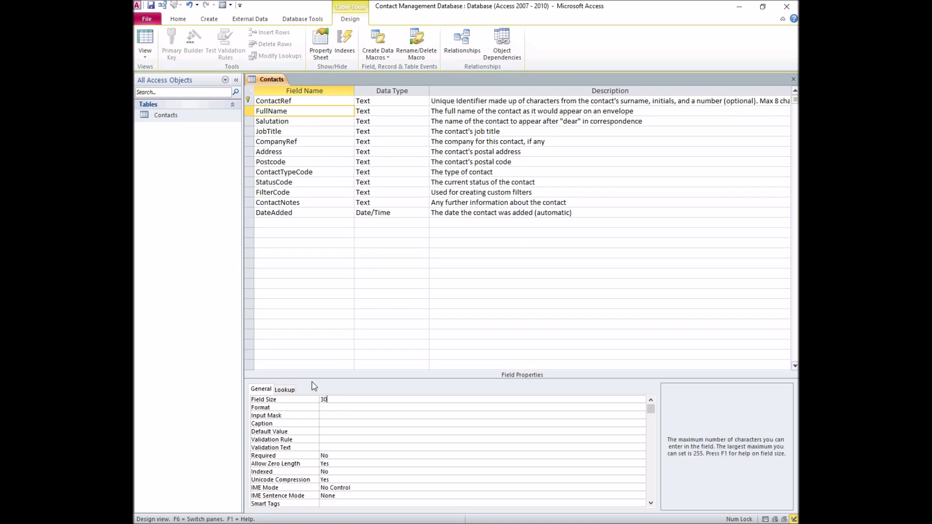
left_click(311, 122)
left_click(340, 399)
type("10")
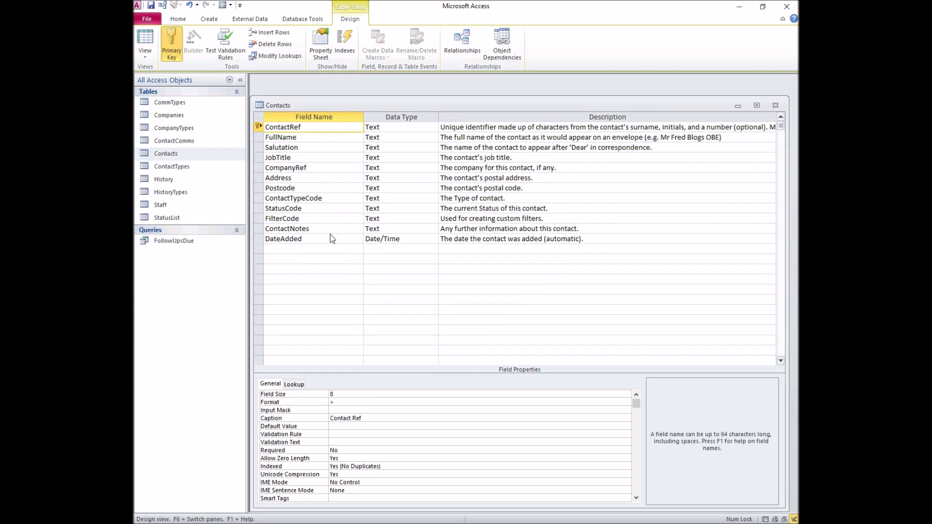
Give the ContactNotes field the caption "Contact Notes", and close the Contacts table design with its changes saved.
left_click(320, 229)
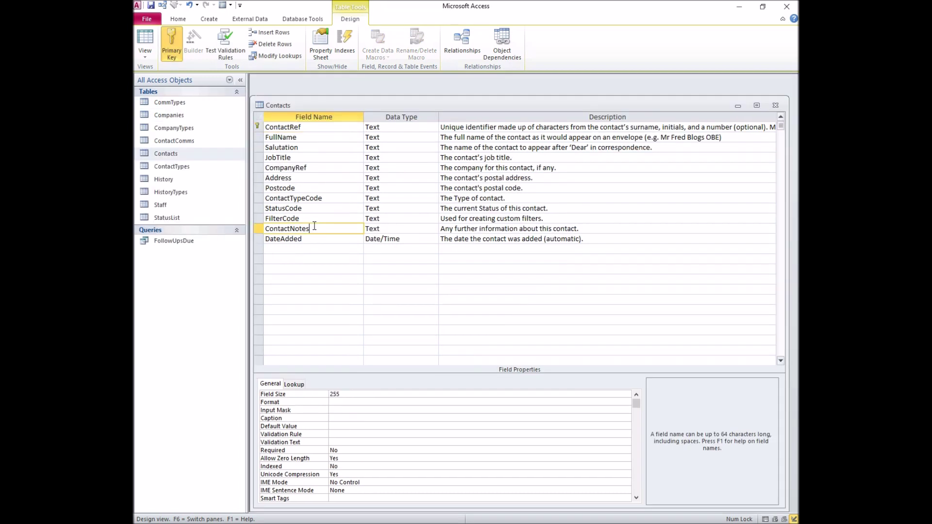
left_click(348, 418)
type("Con")
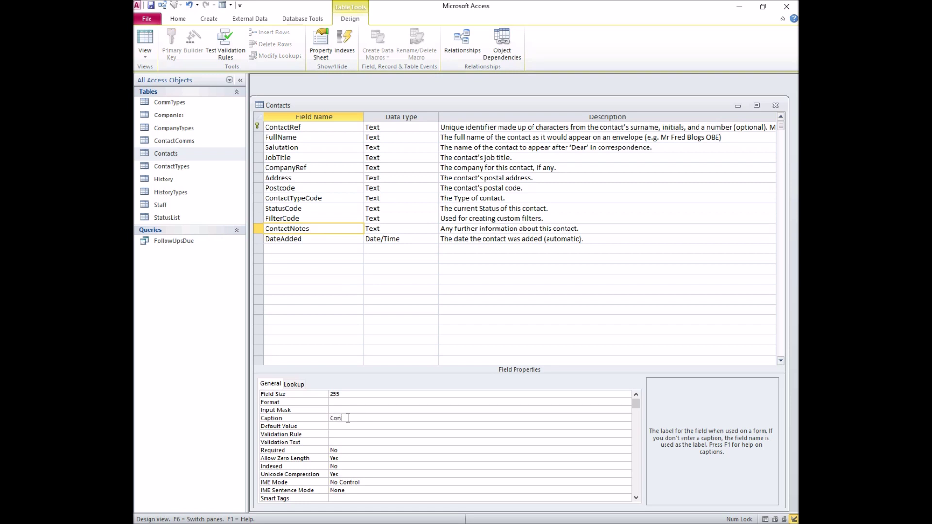
type("tact Notes")
left_click(775, 105)
left_click(423, 295)
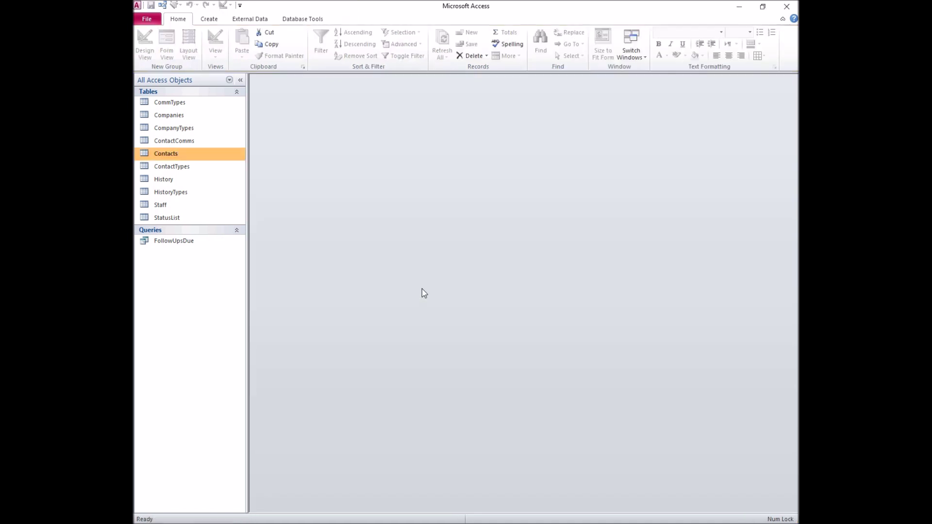
Open the Contacts table in Datasheet view and examine the captions of its column headings.
double_click(196, 155)
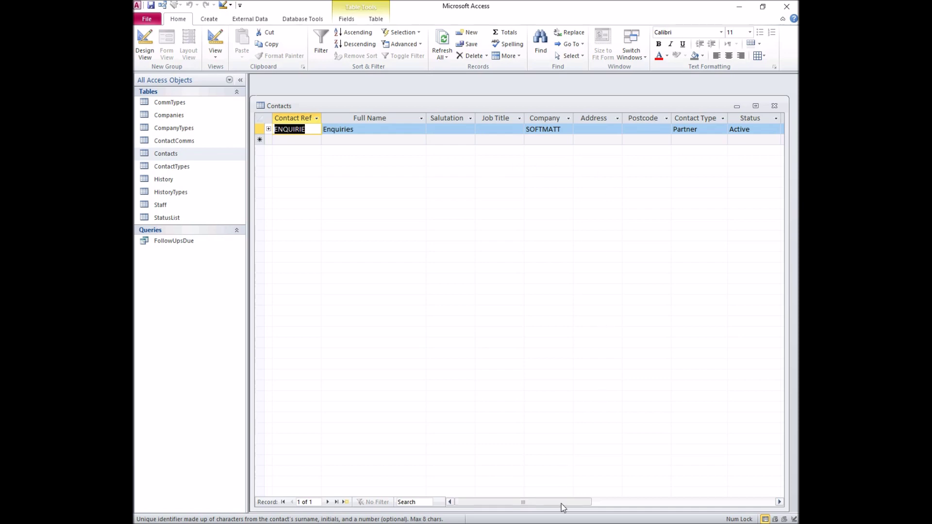
left_click_drag(561, 503, 641, 487)
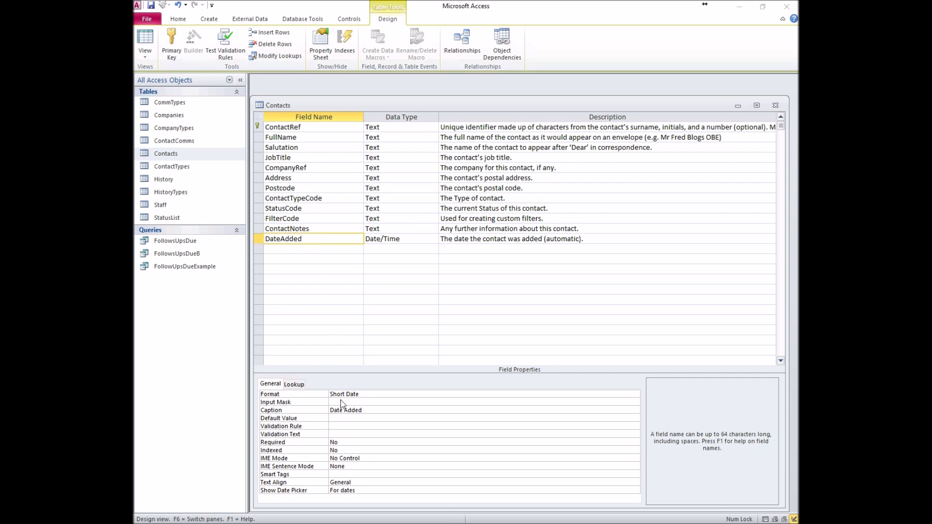
Set the default value of the DateAdded field to Date().
left_click(343, 419)
type("Date")
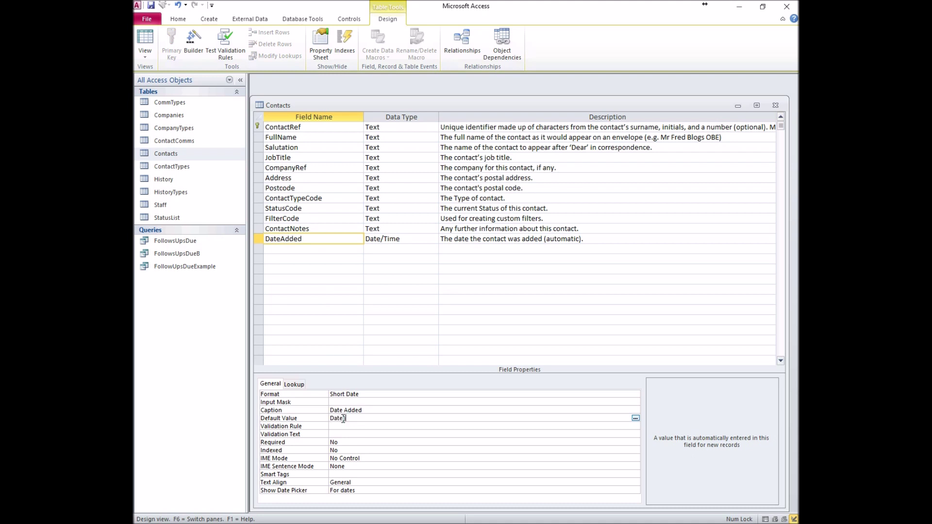
key("Return")
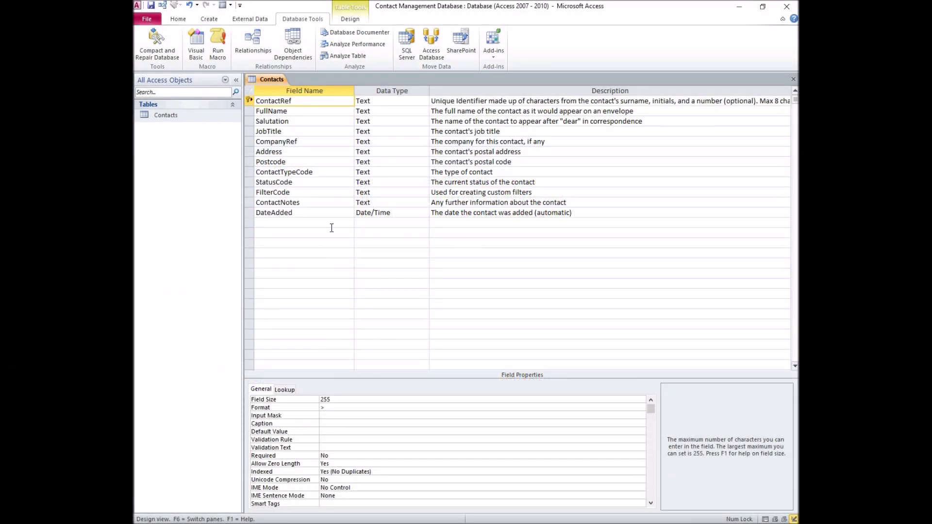
Create a new table in Design view and add a CompanyRef field with the Text data type.
left_click(209, 21)
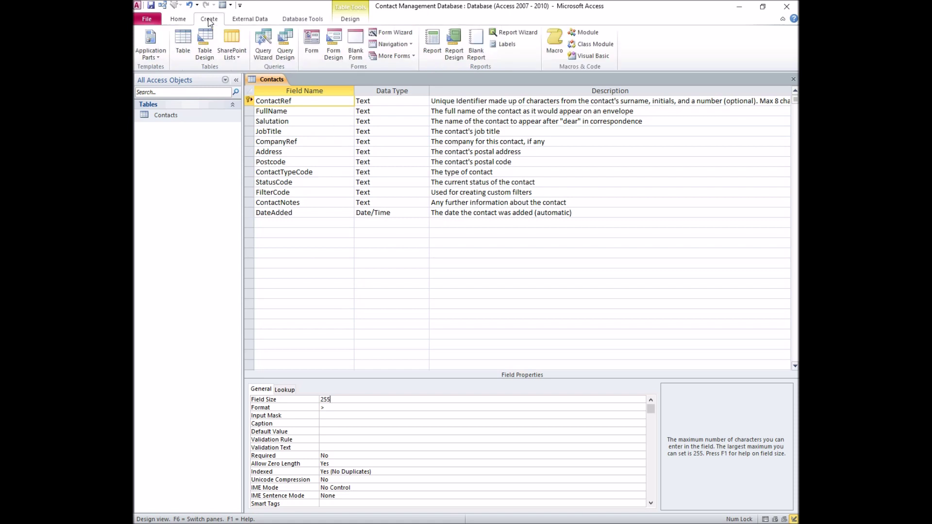
left_click(204, 49)
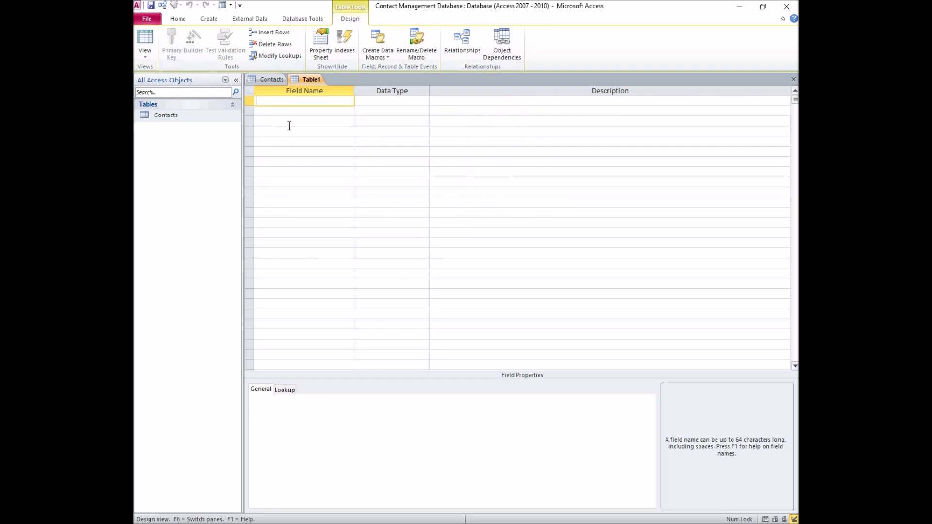
type("CompanyRef")
key("Tab")
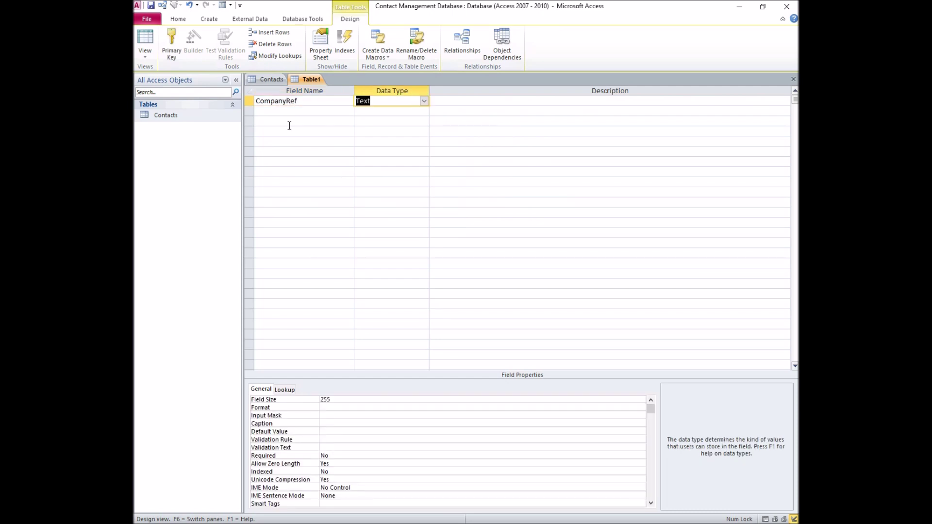
key("Tab")
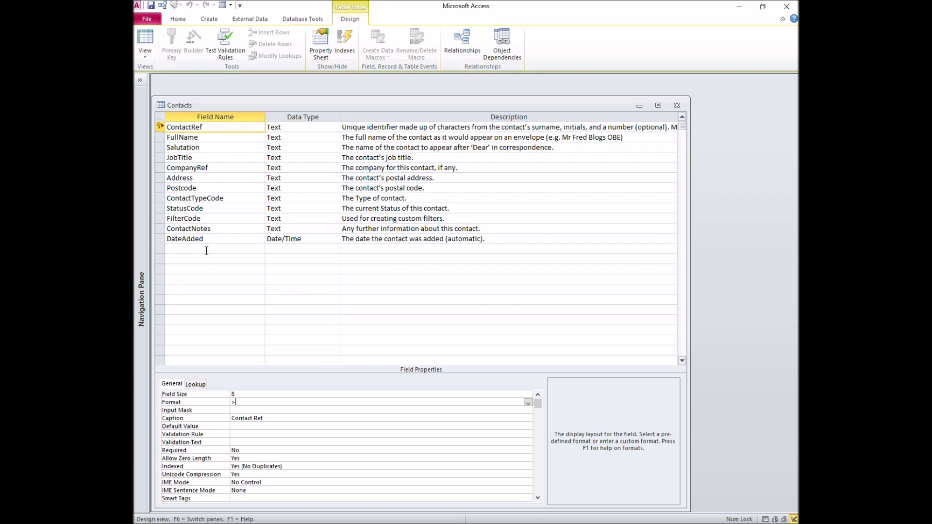
Expand the collapsed Navigation Pane beside the Contacts table design.
left_click(207, 251)
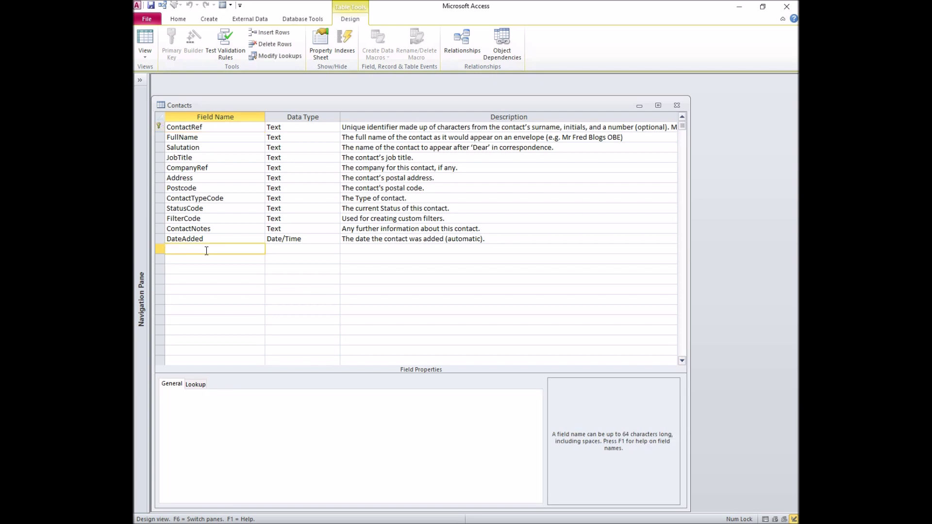
key("F11")
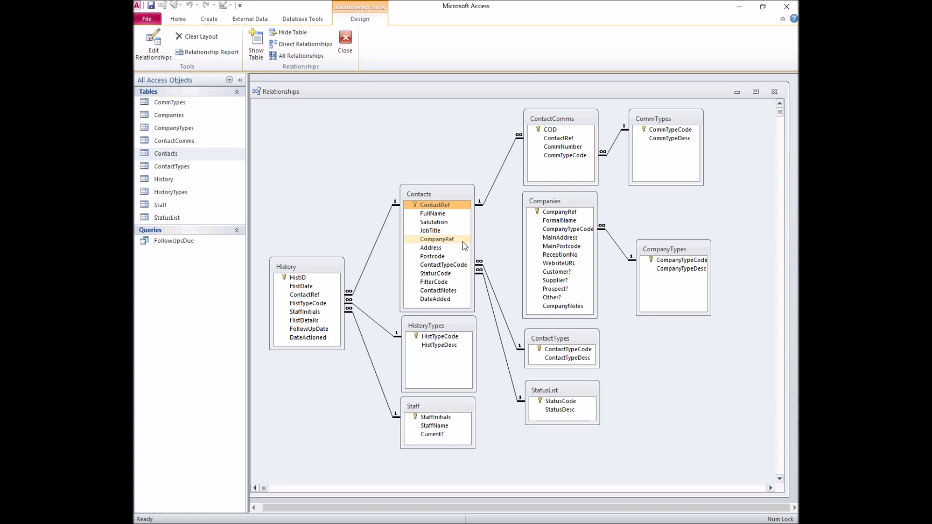
Close the Relationships window and open the Contacts table in Design view.
left_click(775, 91)
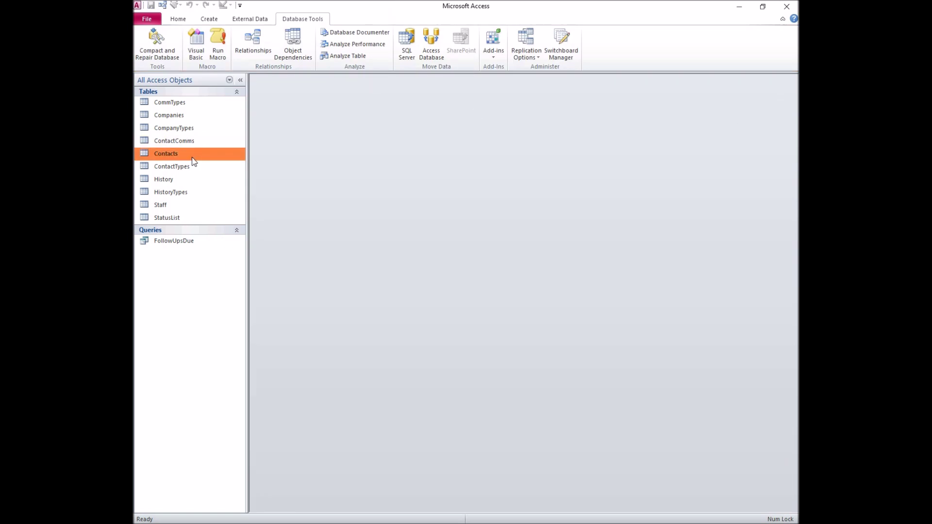
right_click(194, 157)
left_click(227, 176)
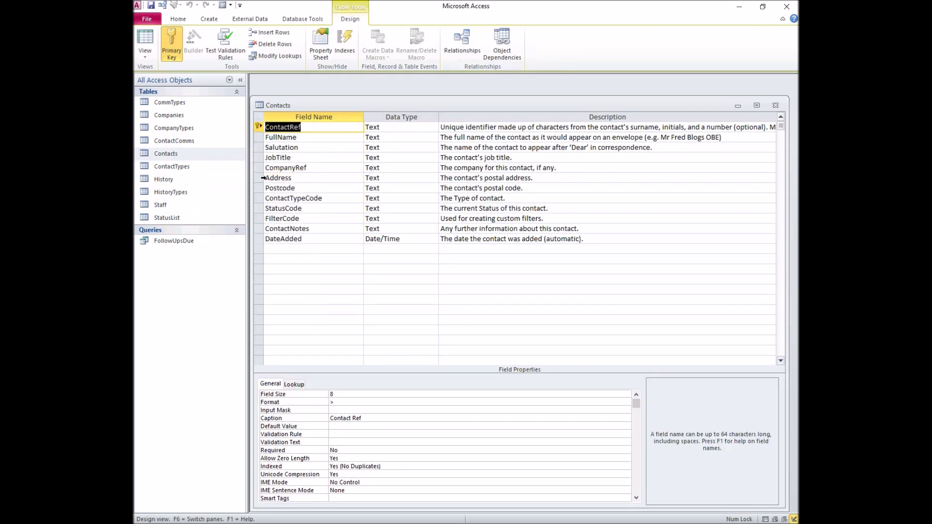
Start the Lookup Wizard for the CompanyRef field, taking its values from the existing Companies table.
left_click(407, 167)
left_click(433, 167)
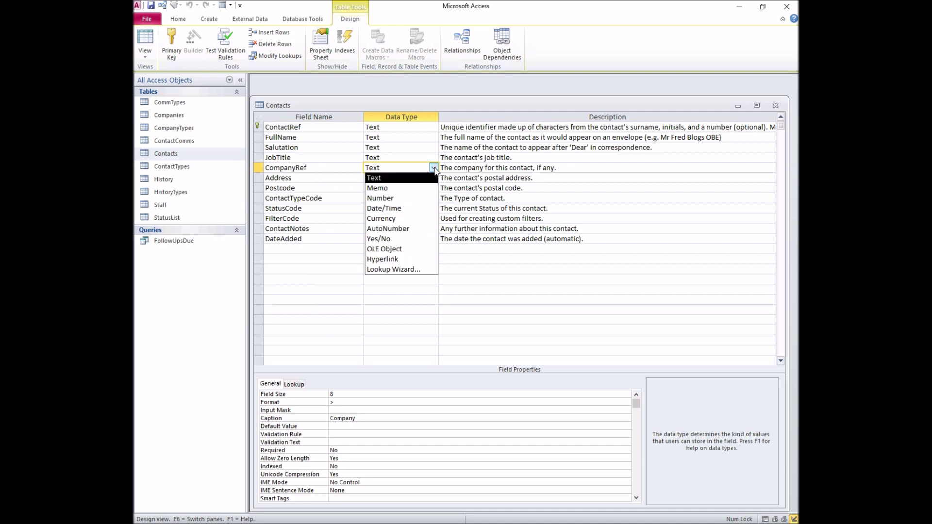
left_click(399, 270)
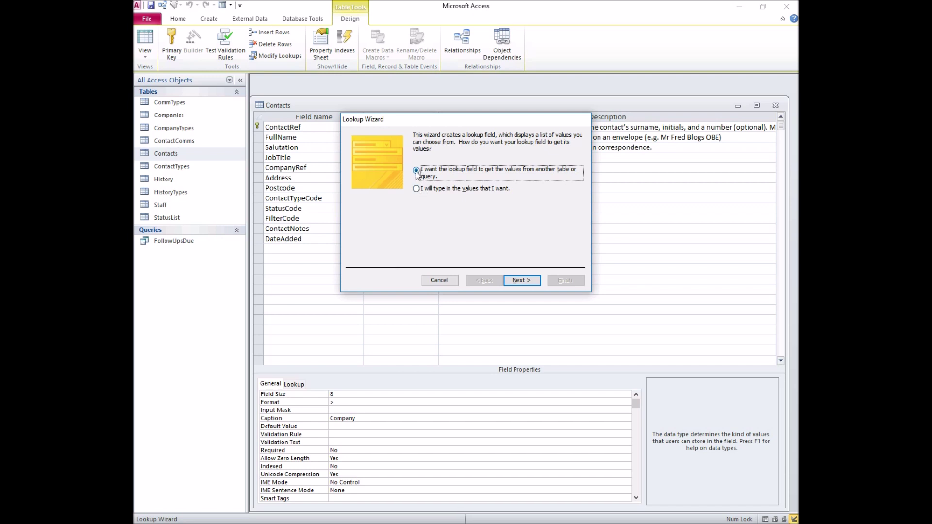
left_click(522, 281)
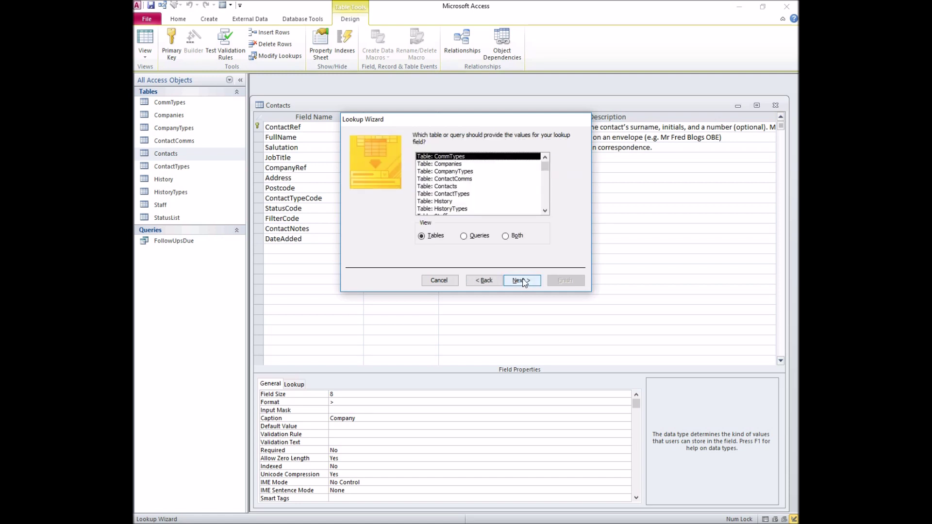
left_click(465, 164)
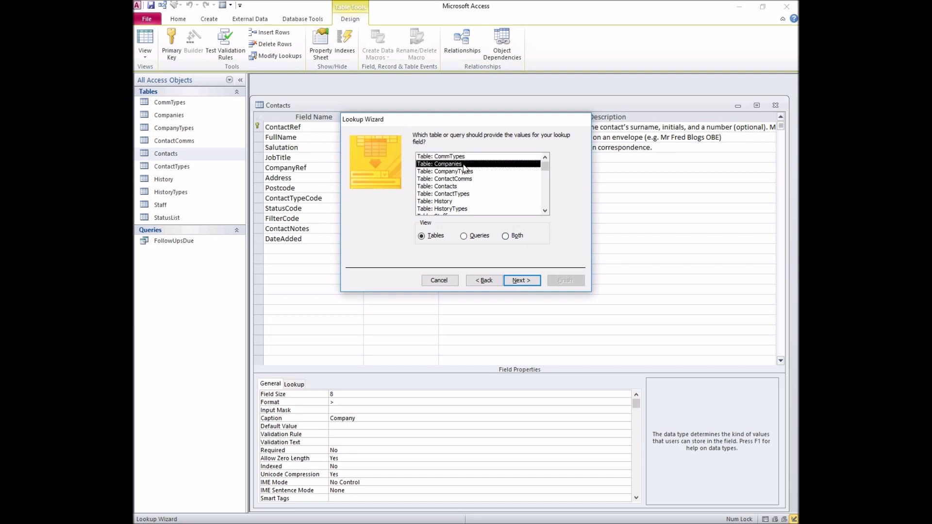
left_click(521, 281)
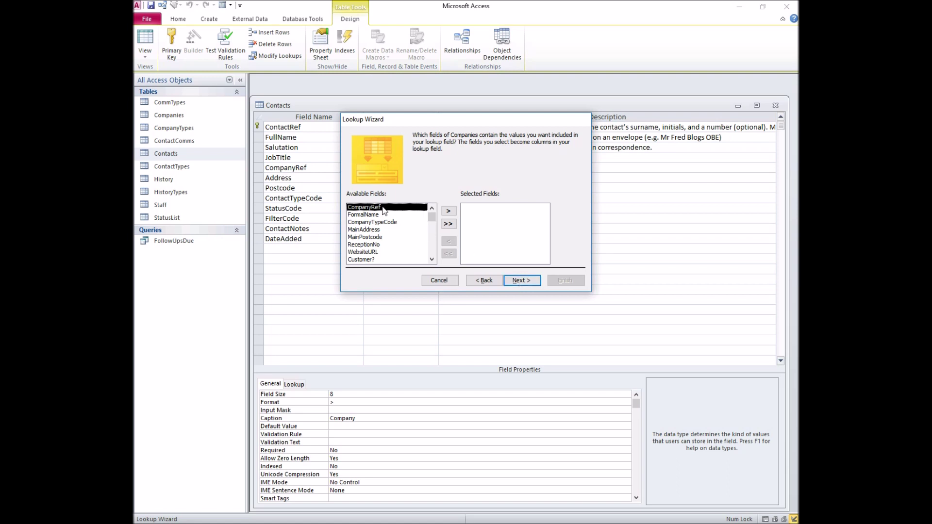
Include the CompanyRef and FormalName fields as the columns of the lookup.
left_click(448, 212)
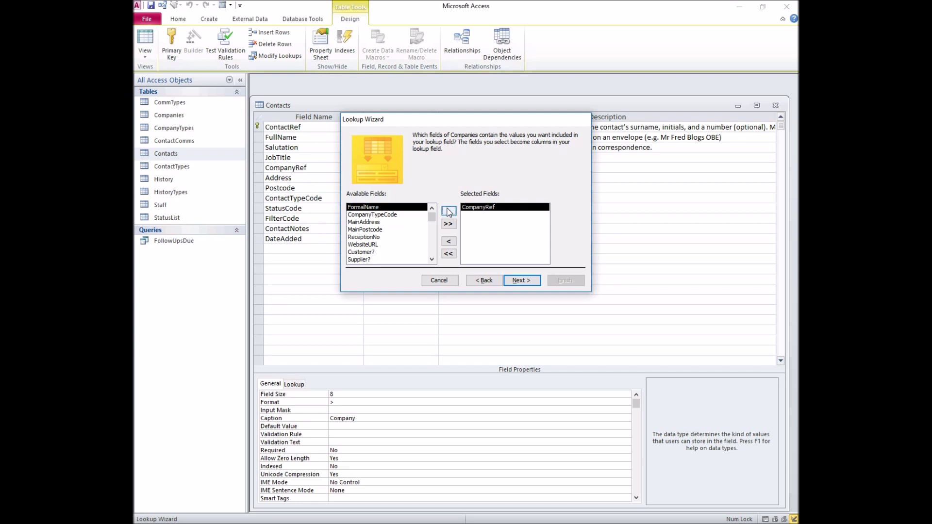
left_click(449, 211)
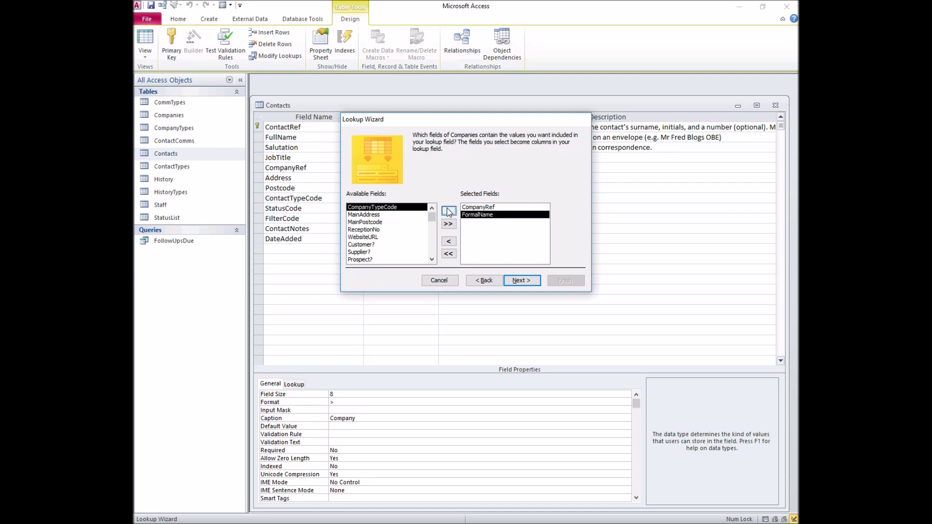
left_click(529, 281)
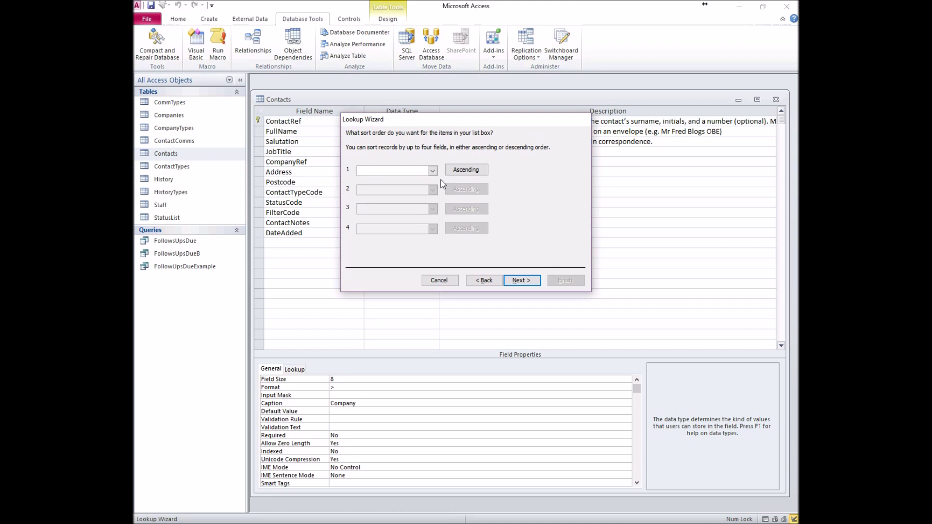
Sort the lookup list by CompanyRef in ascending order.
left_click(432, 171)
left_click(402, 192)
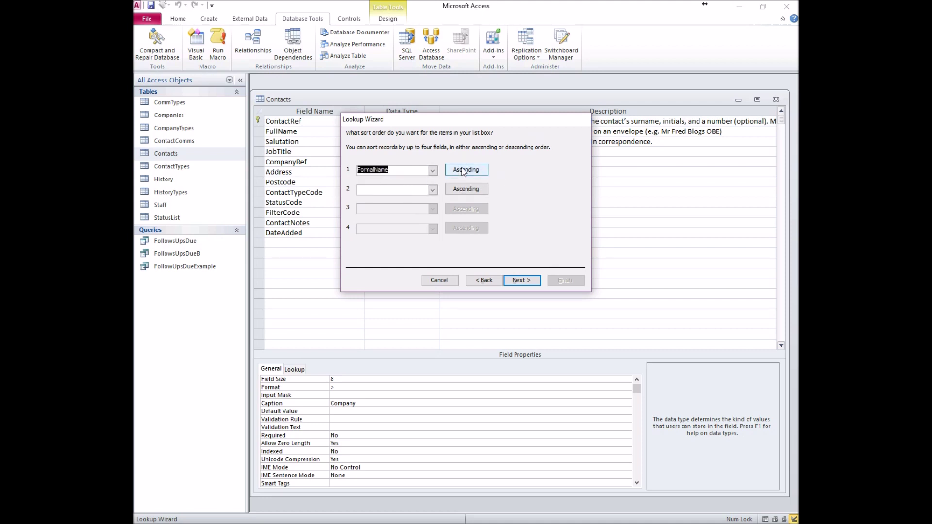
left_click(433, 172)
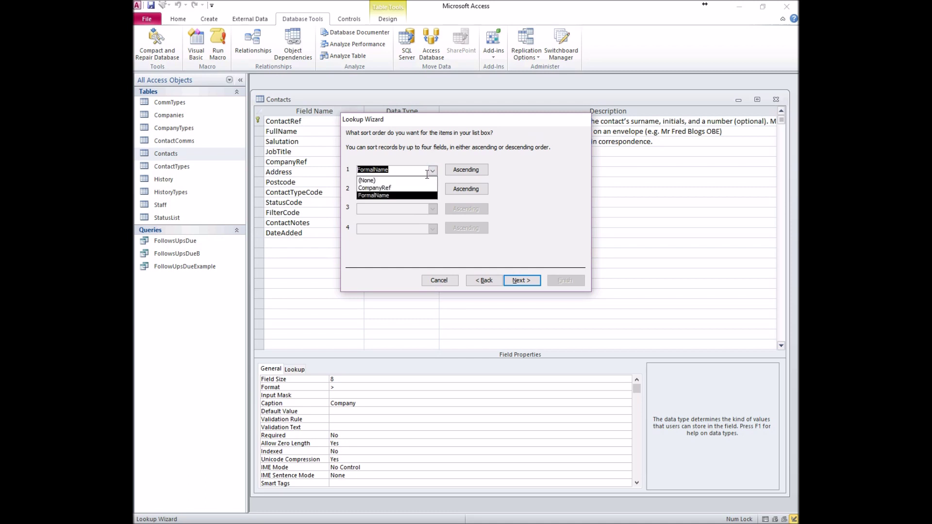
left_click(389, 188)
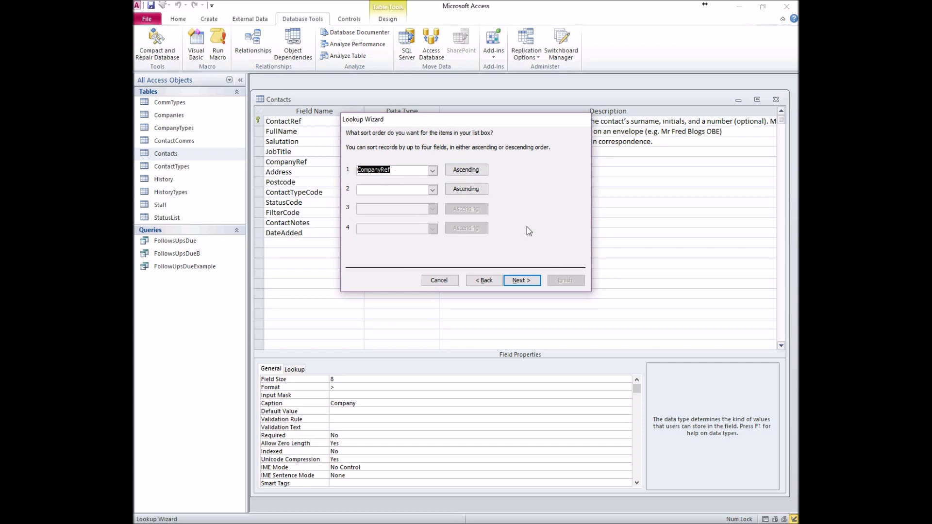
left_click(529, 279)
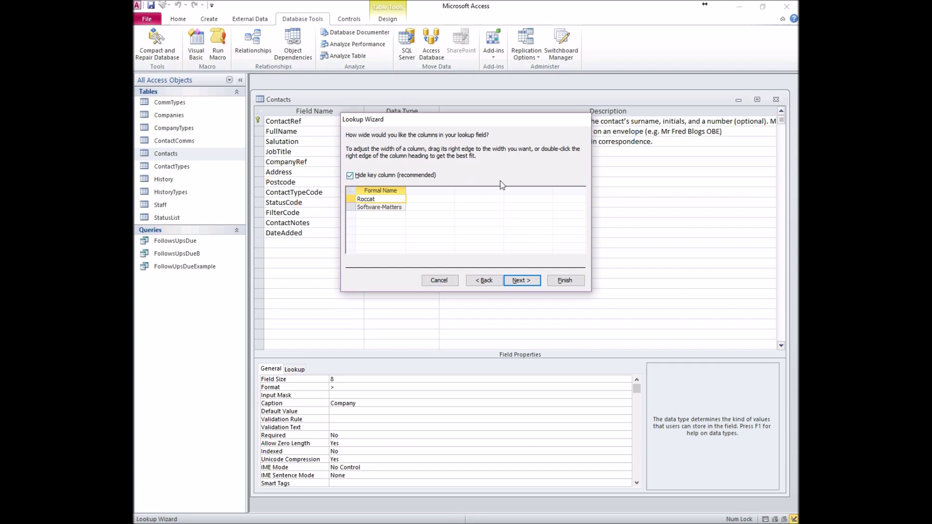
Show the key column in the lookup, narrow the Company Ref column and widen the Formal Name column.
left_click(350, 176)
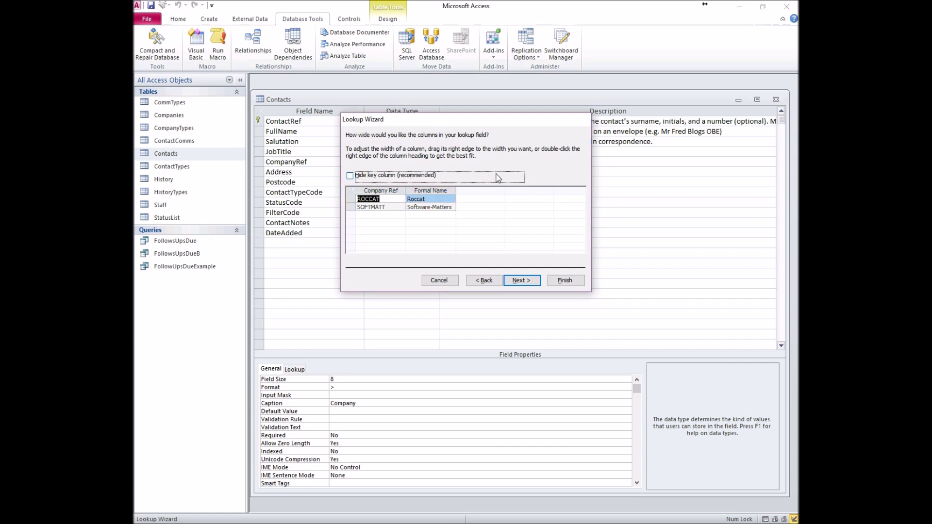
left_click_drag(406, 190, 394, 188)
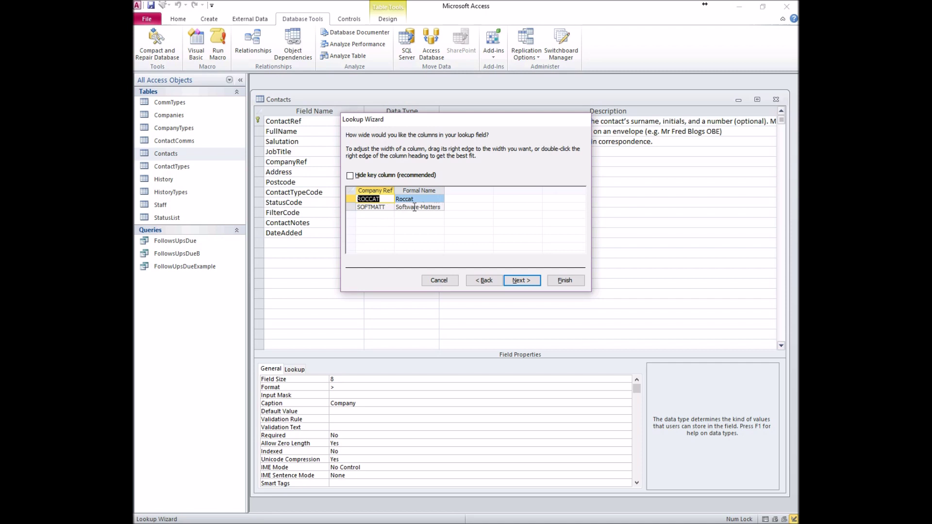
left_click_drag(444, 192, 465, 191)
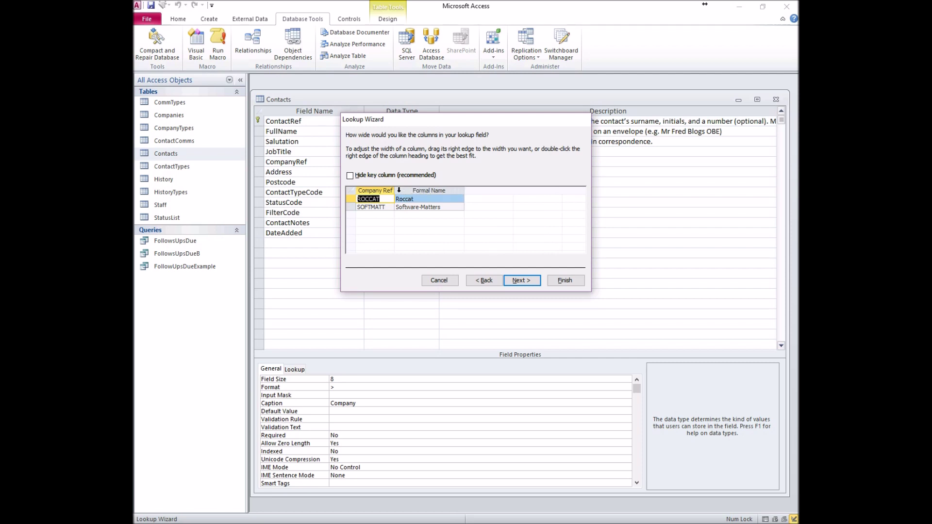
left_click(518, 280)
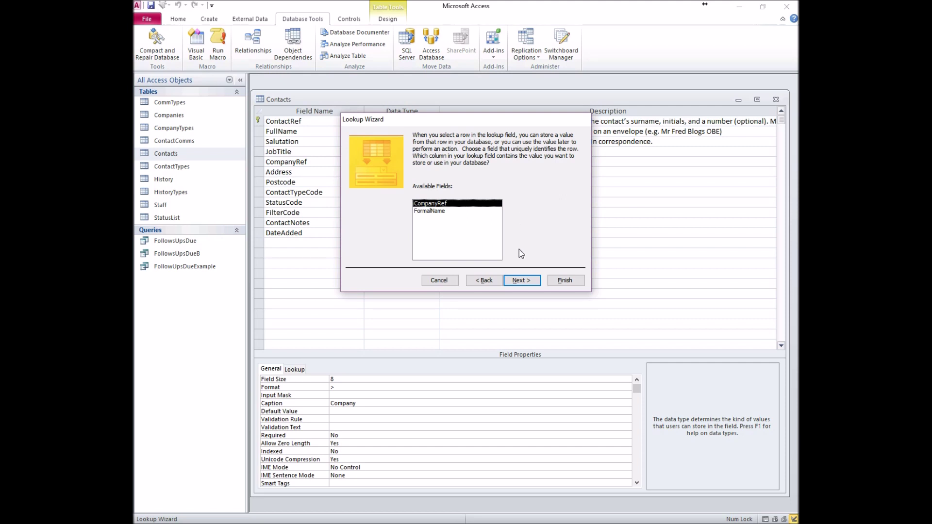
Finish the lookup with CompanyRef as the stored value and the label, and close the Contacts table design with its changes saved.
left_click(520, 281)
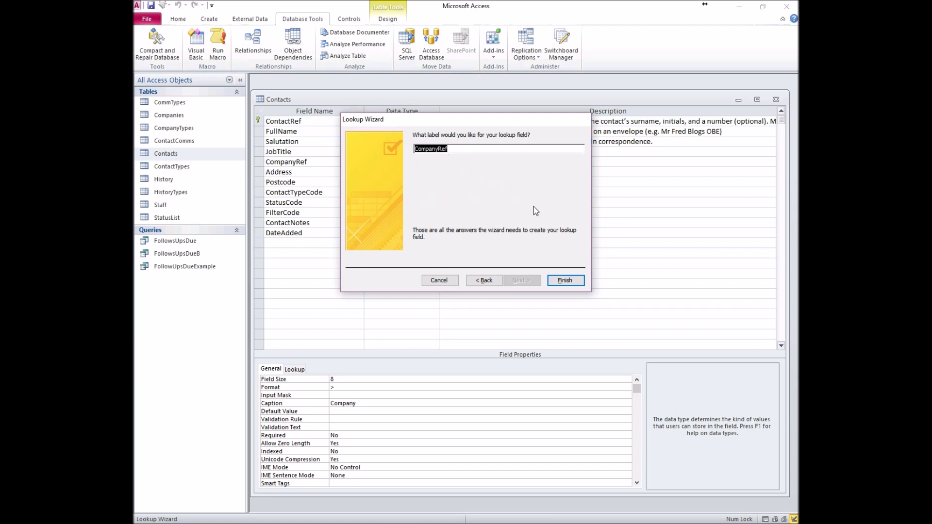
left_click(562, 280)
left_click(446, 294)
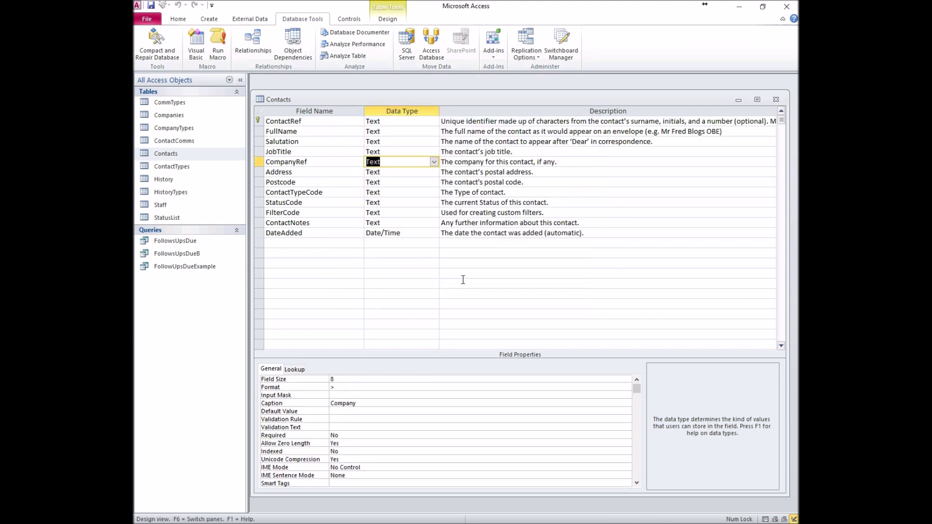
left_click(776, 99)
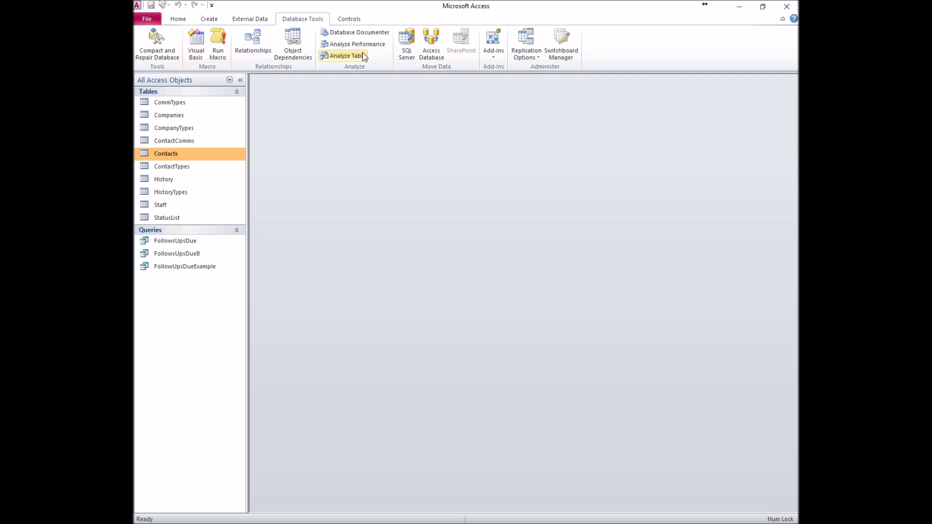
Enforce referential integrity with Cascade Update Related Fields on the CompanyRef relationship between Companies and Contacts.
left_click(253, 43)
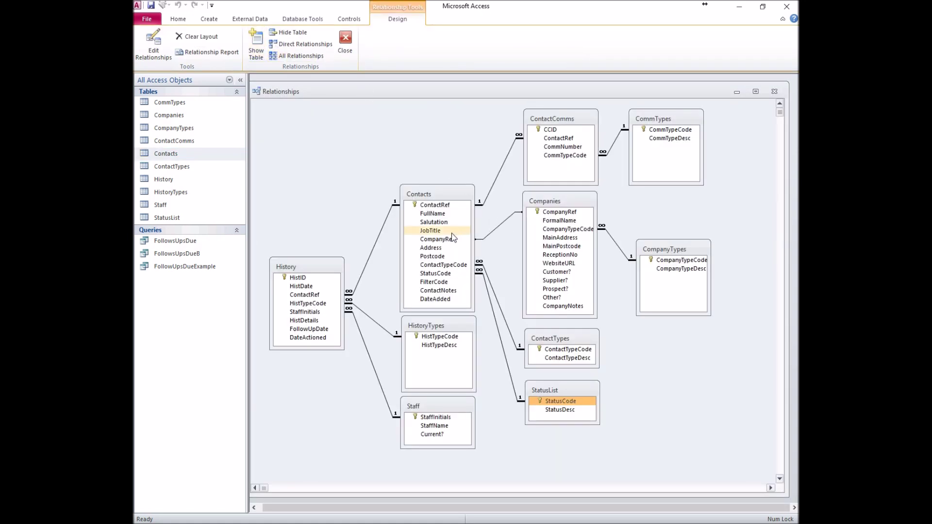
double_click(496, 230)
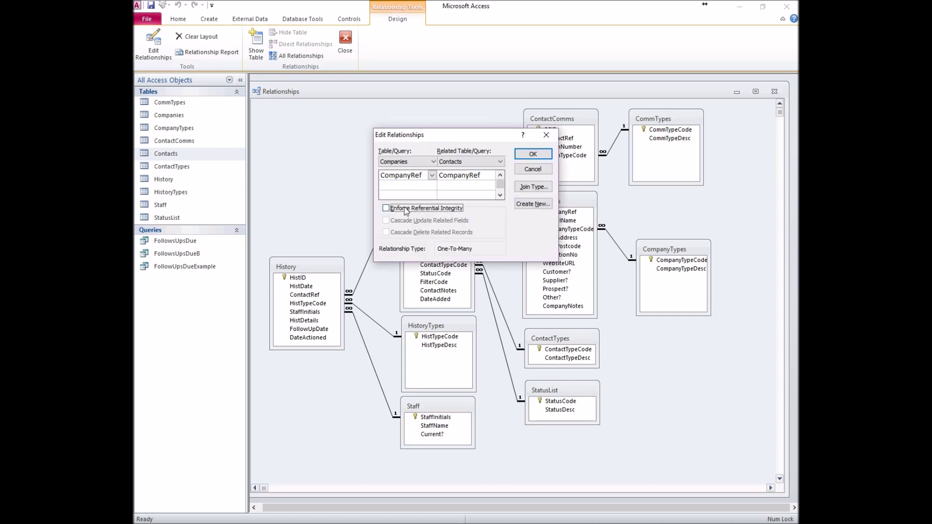
left_click(387, 209)
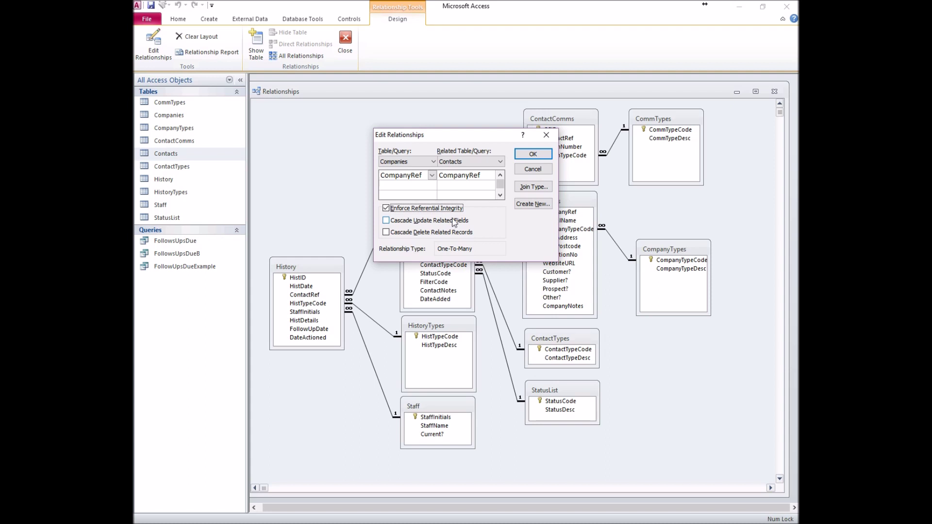
left_click(387, 220)
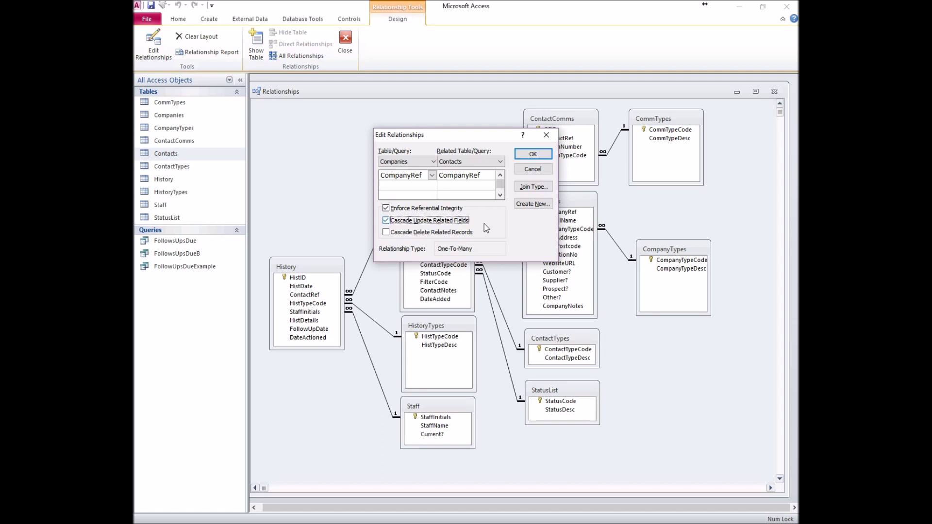
left_click(529, 153)
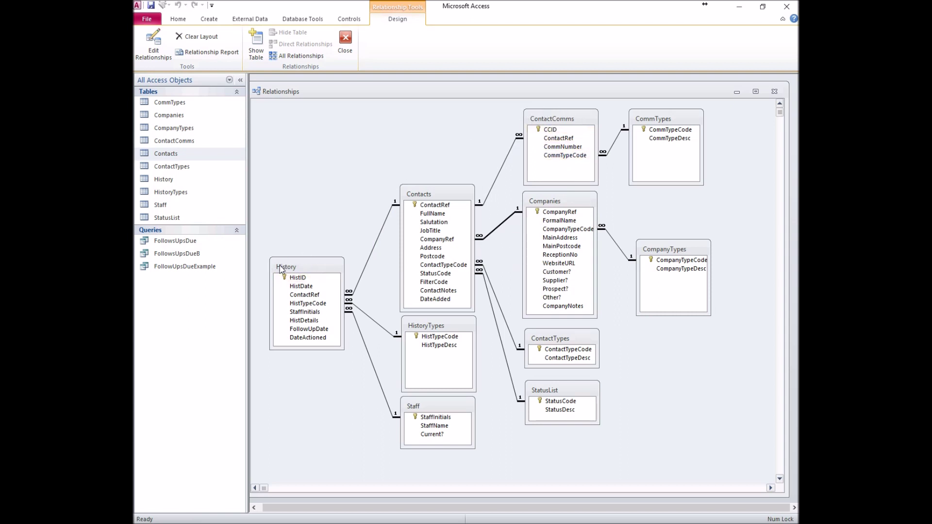
Review the integrity and cascade options of the ContactRef relationship between Contacts and History.
double_click(371, 255)
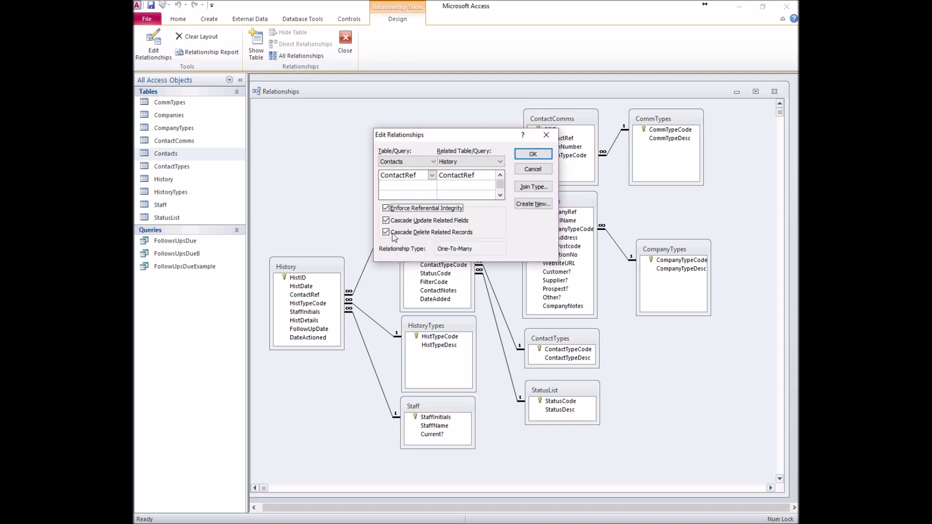
left_click(533, 153)
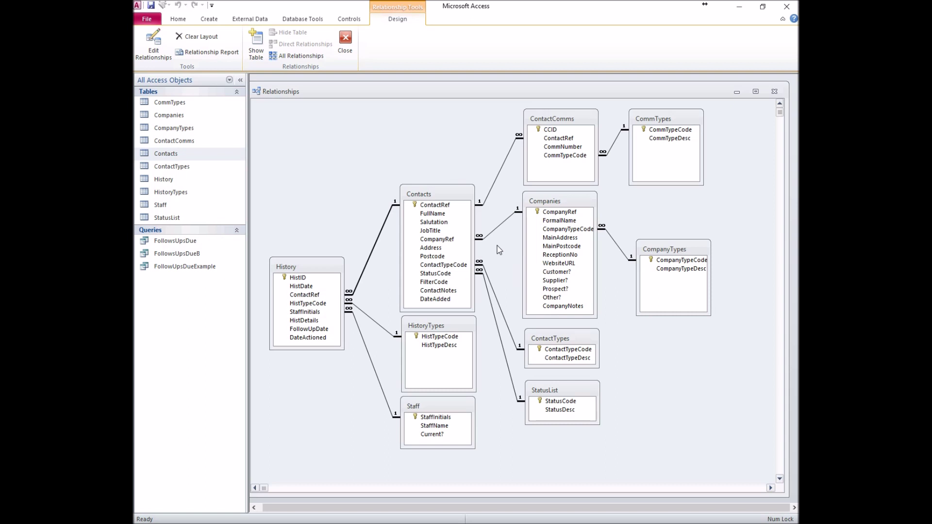
Open the Contacts table in Design view and set the ContactRef field's lookup Display Control to Combo Box.
left_click(214, 154)
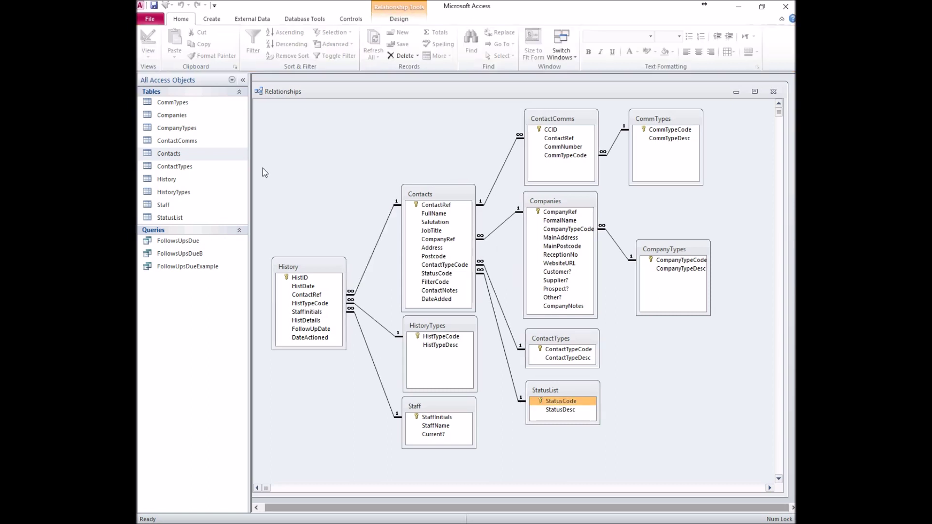
right_click(222, 158)
left_click(245, 179)
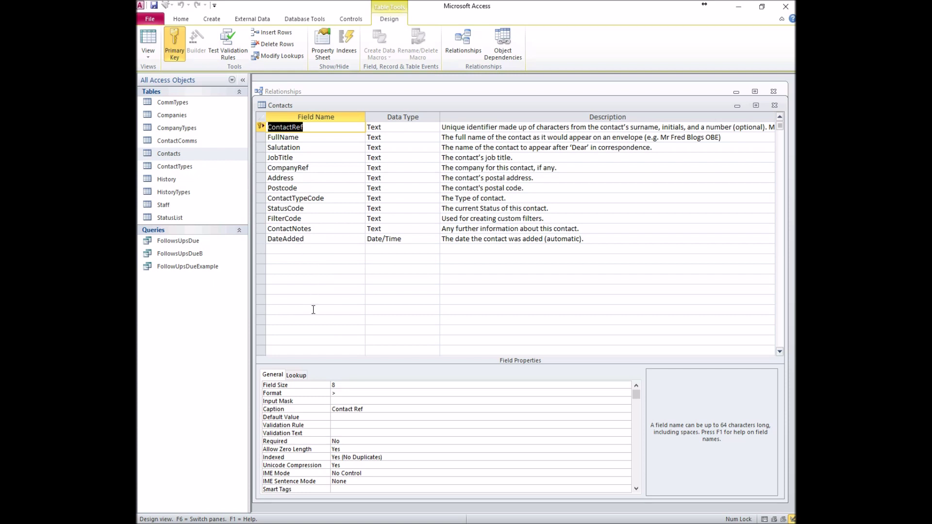
left_click(297, 376)
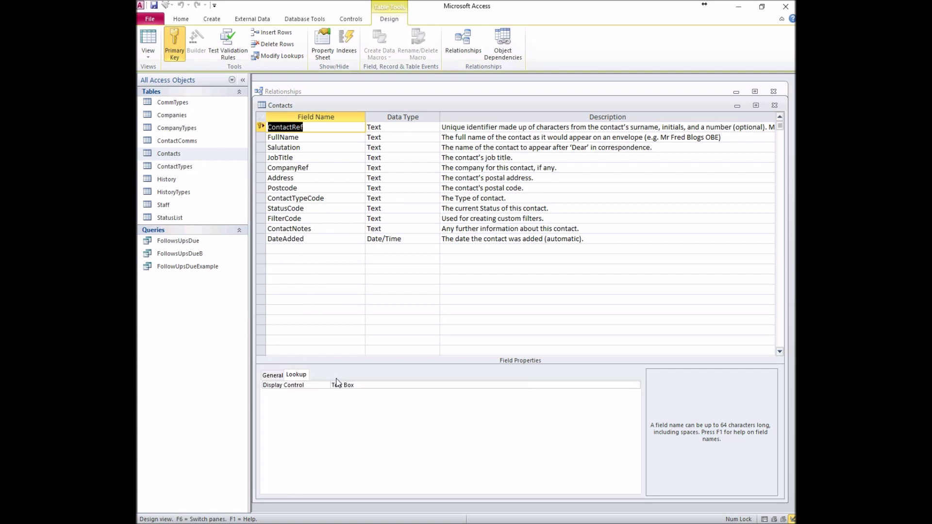
left_click(626, 385)
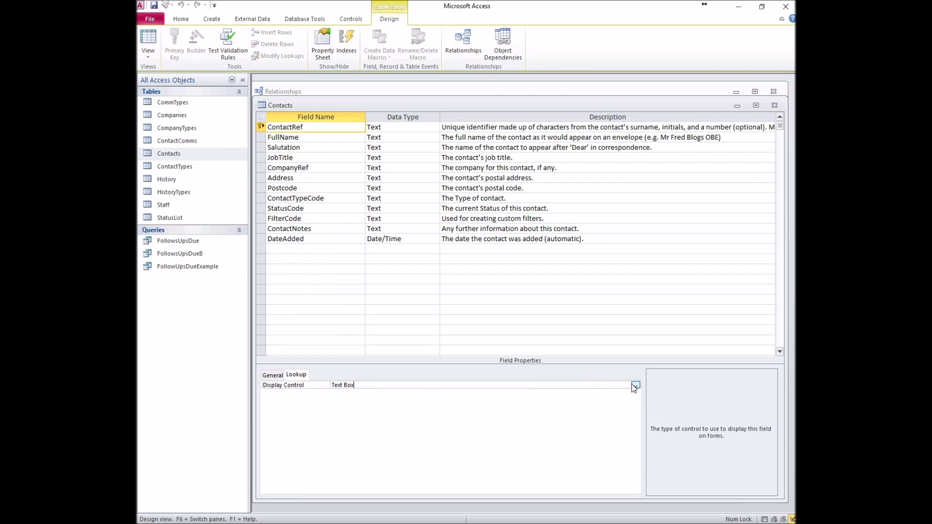
left_click(636, 386)
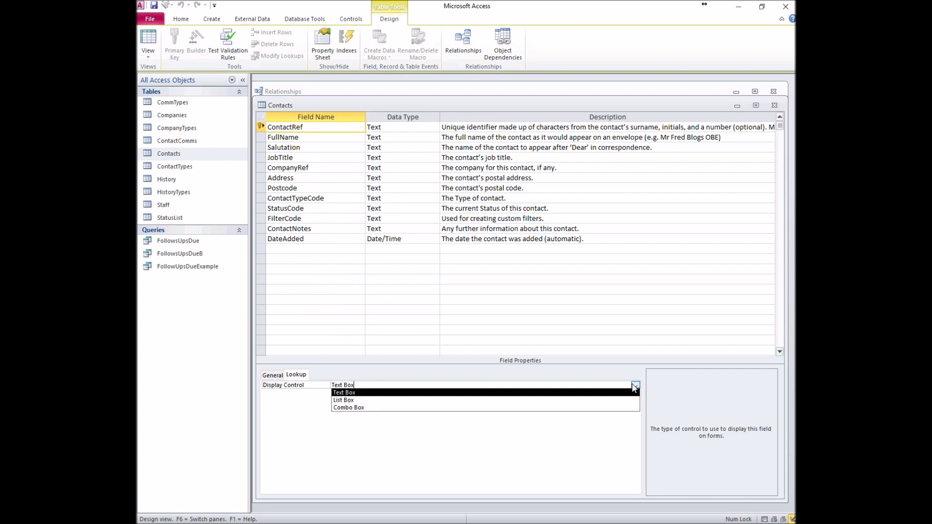
left_click(613, 408)
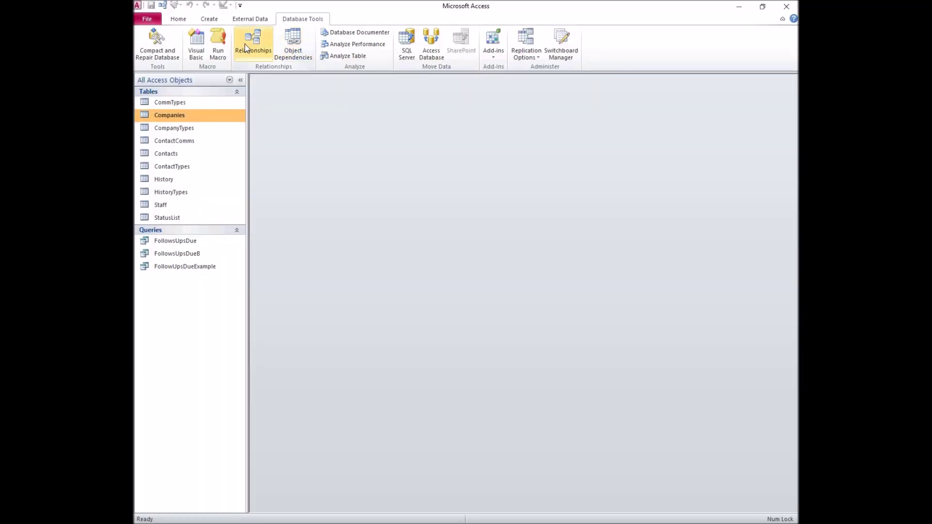
Add the Companies and Contacts tables to the Relationships layout and lengthen their field lists to show all fields.
left_click(244, 49)
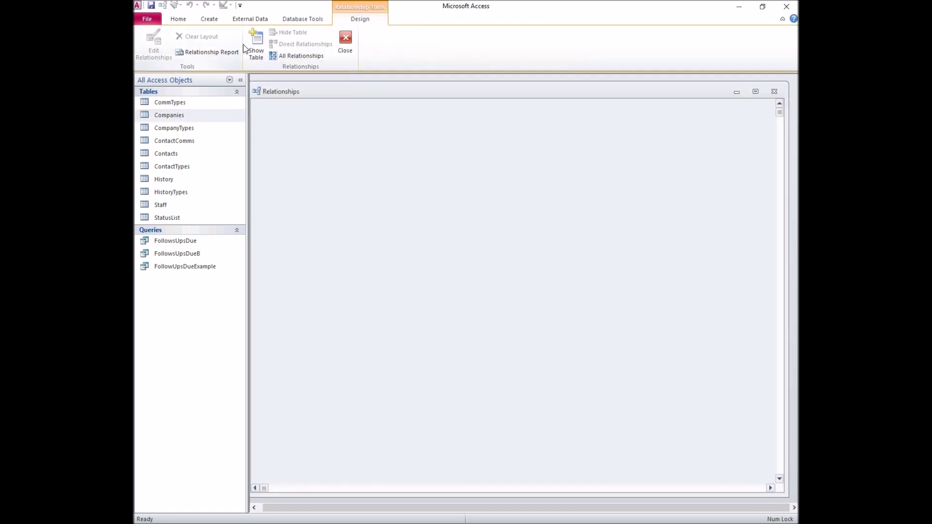
left_click(260, 54)
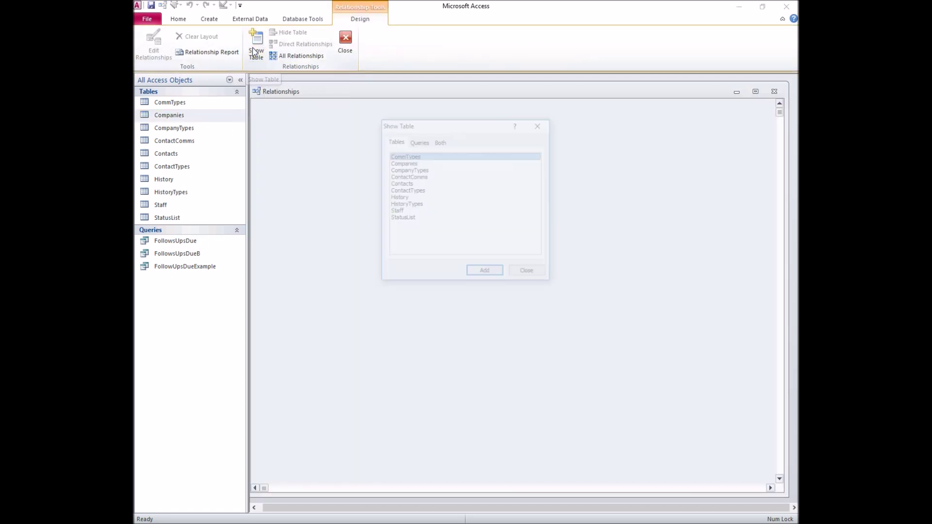
left_click(414, 163)
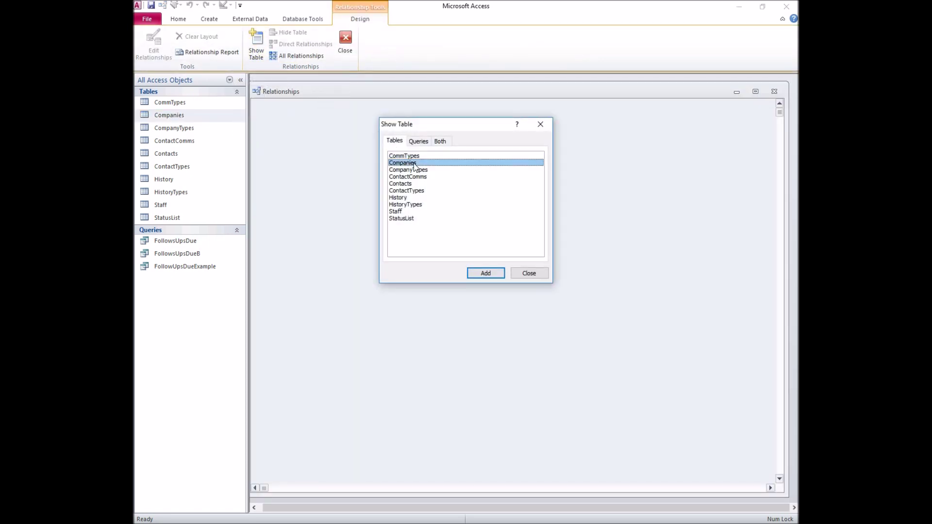
double_click(414, 165)
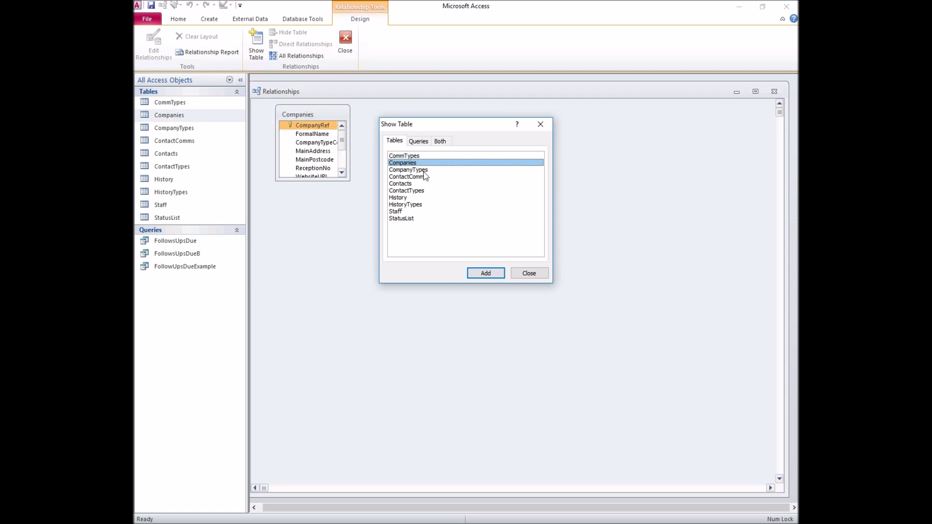
double_click(408, 185)
left_click(528, 272)
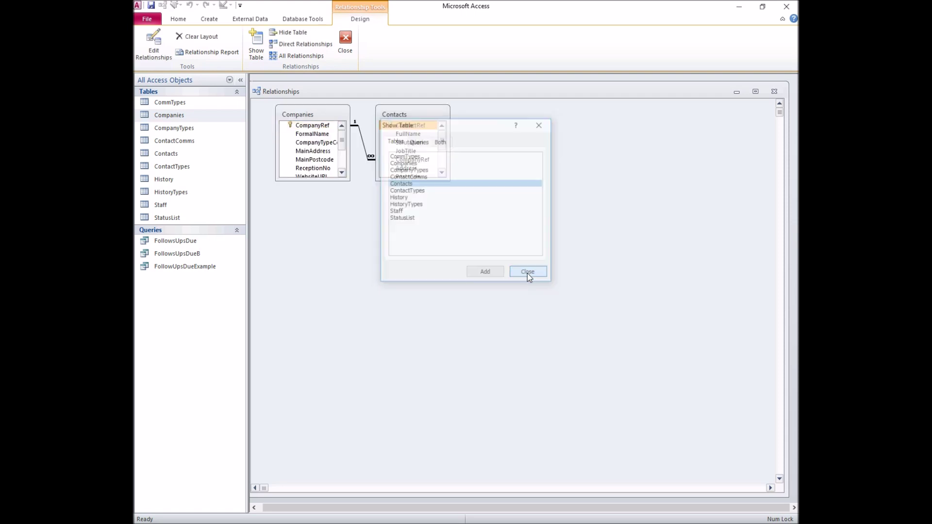
left_click_drag(322, 181, 324, 225)
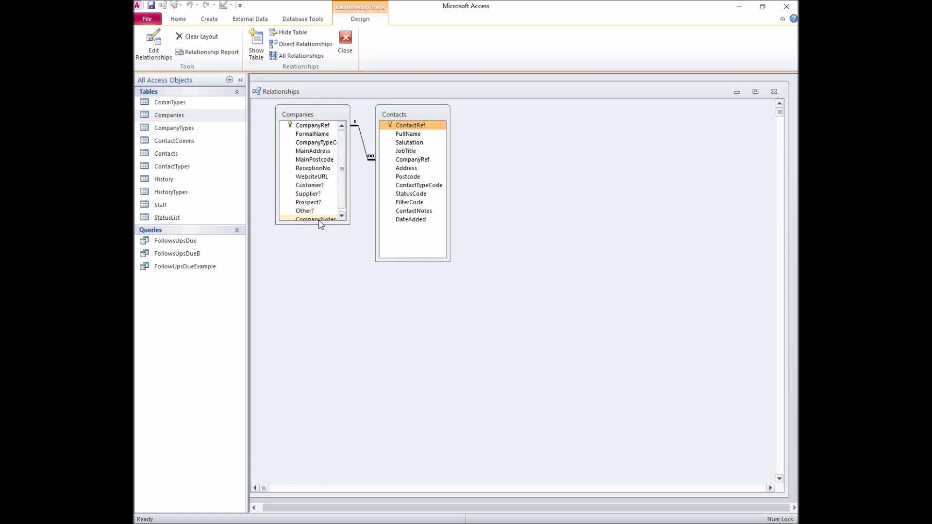
left_click_drag(318, 225, 321, 240)
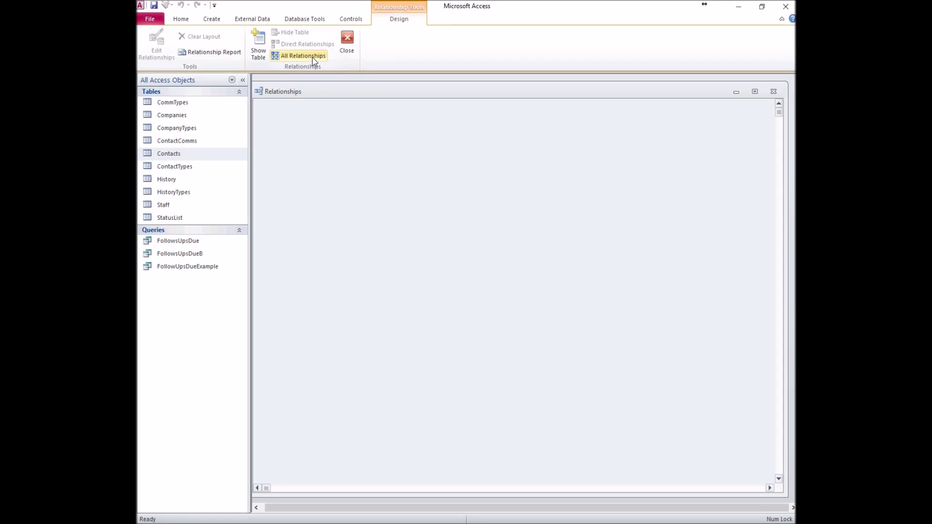
Display all of the database's relationships in the empty Relationships layout.
left_click(313, 57)
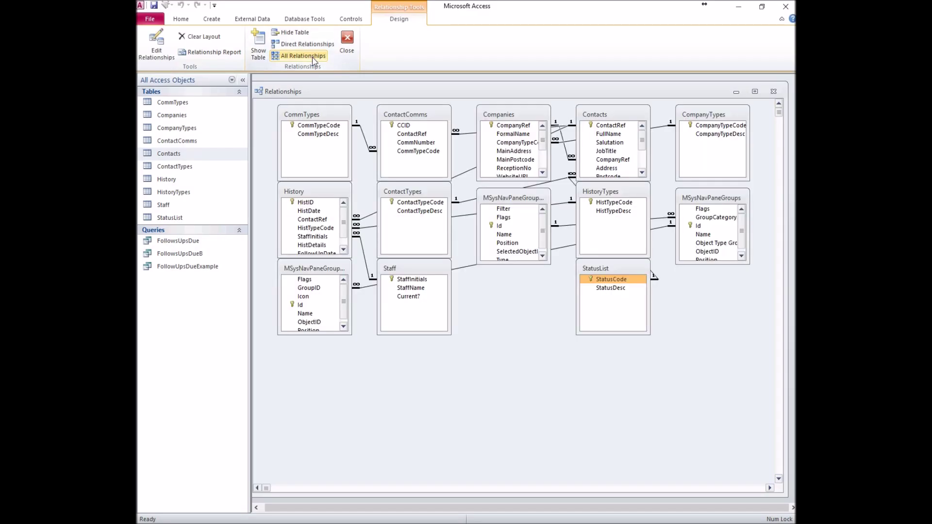